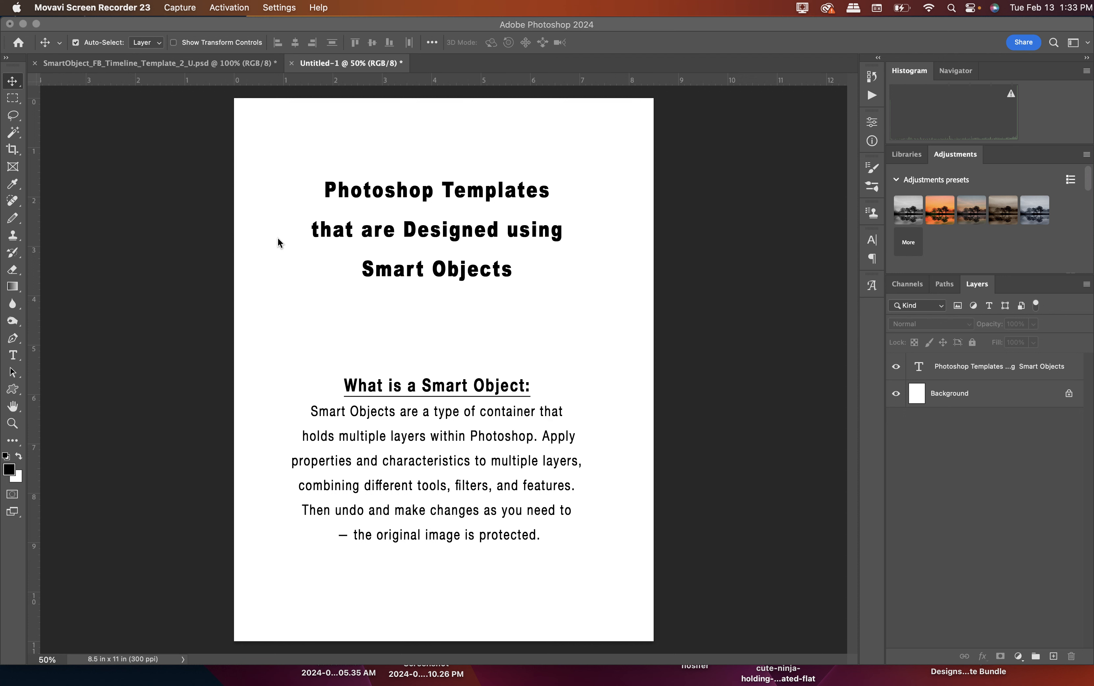
In the SmartObject_FB_Timeline_Template_2_U.psd document, rename the smart object layer directly above the Background as Layer 1.
click(161, 62)
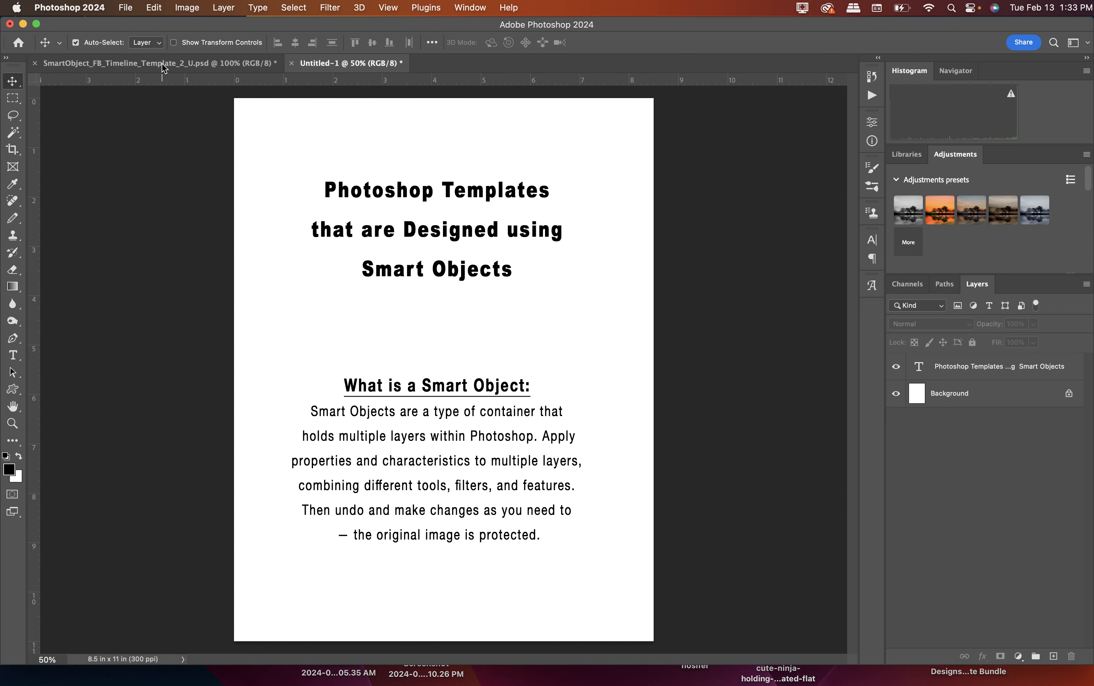
click(161, 62)
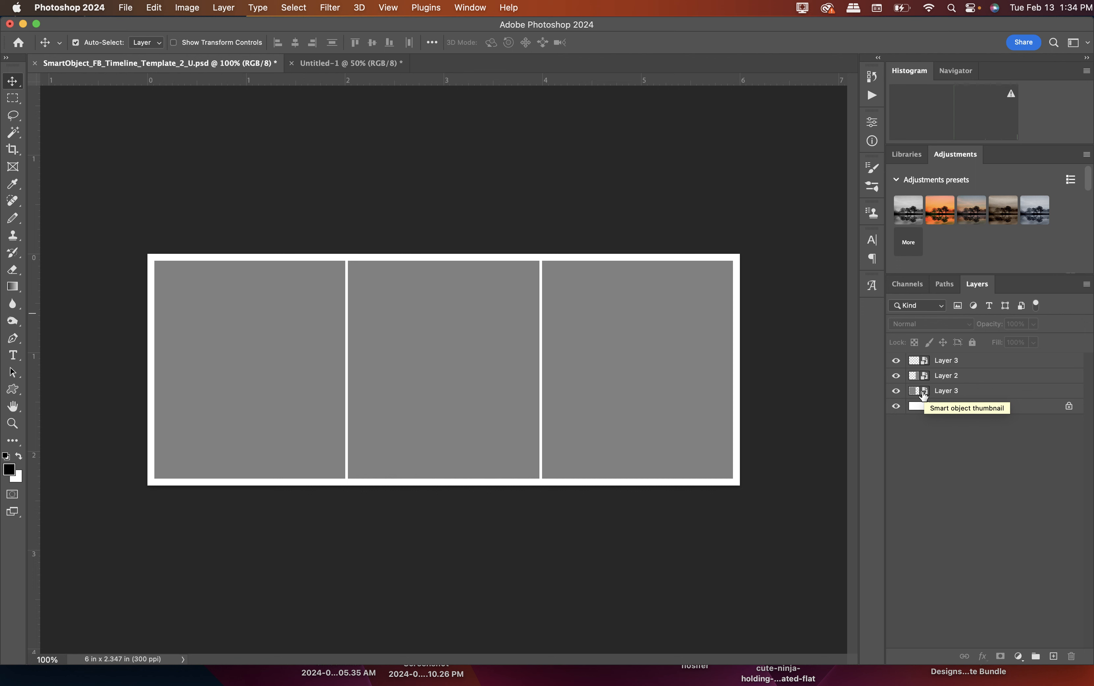
double_click(956, 389)
click(955, 390)
double_click(957, 390)
click(957, 389)
key(BackSpace)
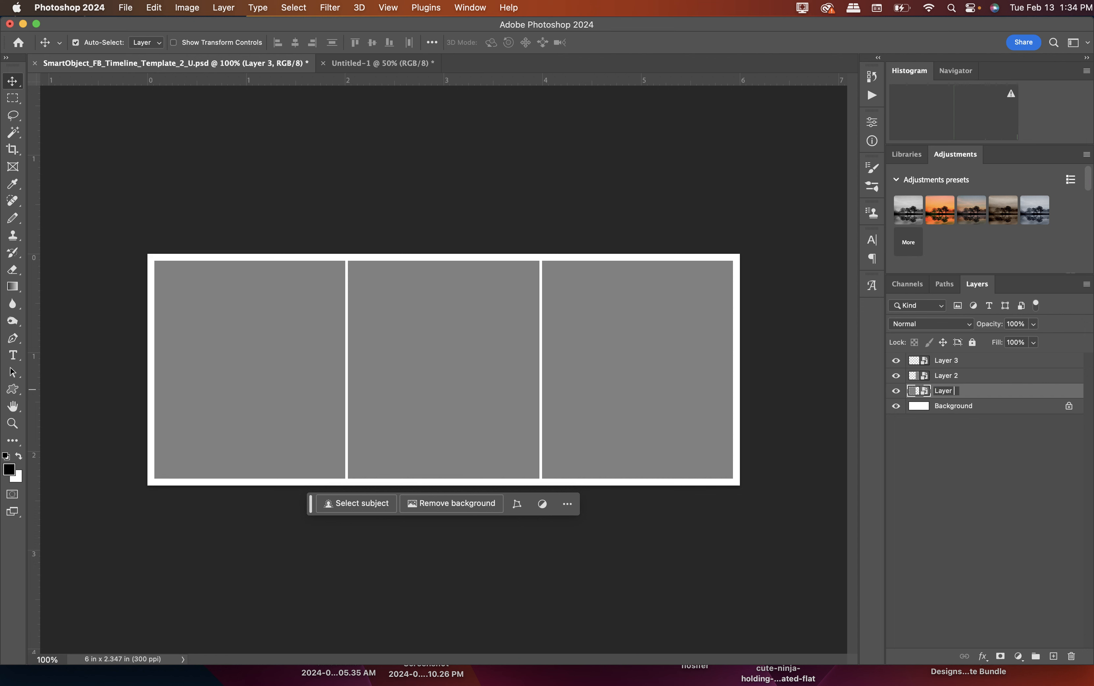
text(1)
key(Return)
Open the contents of the Layer 1 smart object and open the photo LCP_5381.jpg.
double_click(919, 391)
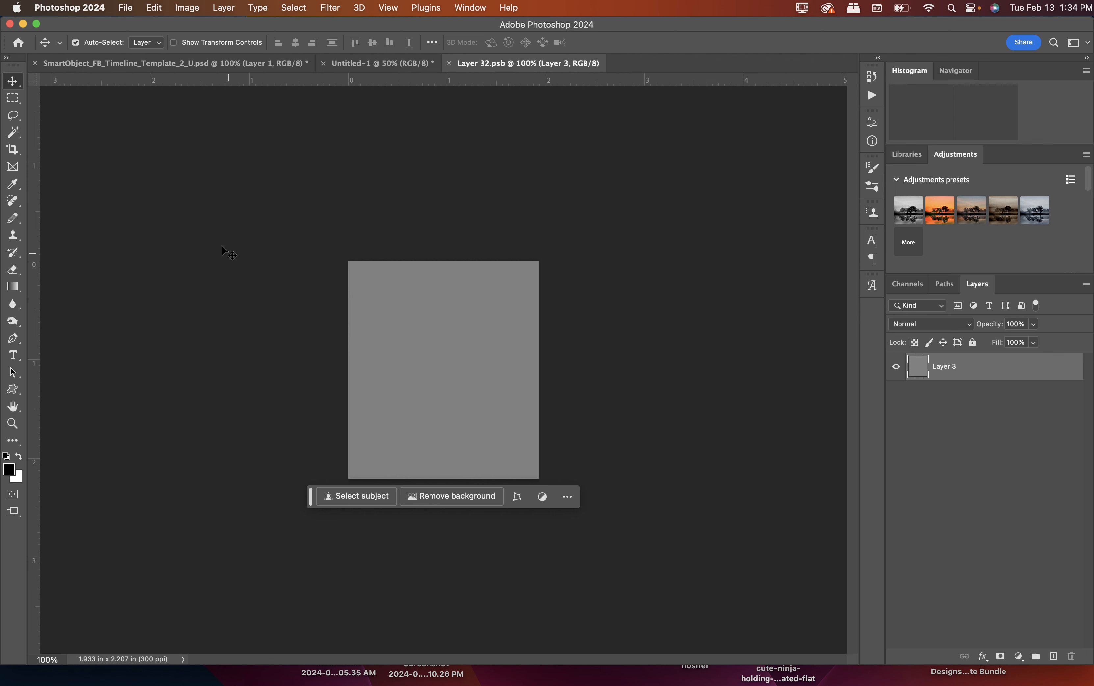
click(126, 9)
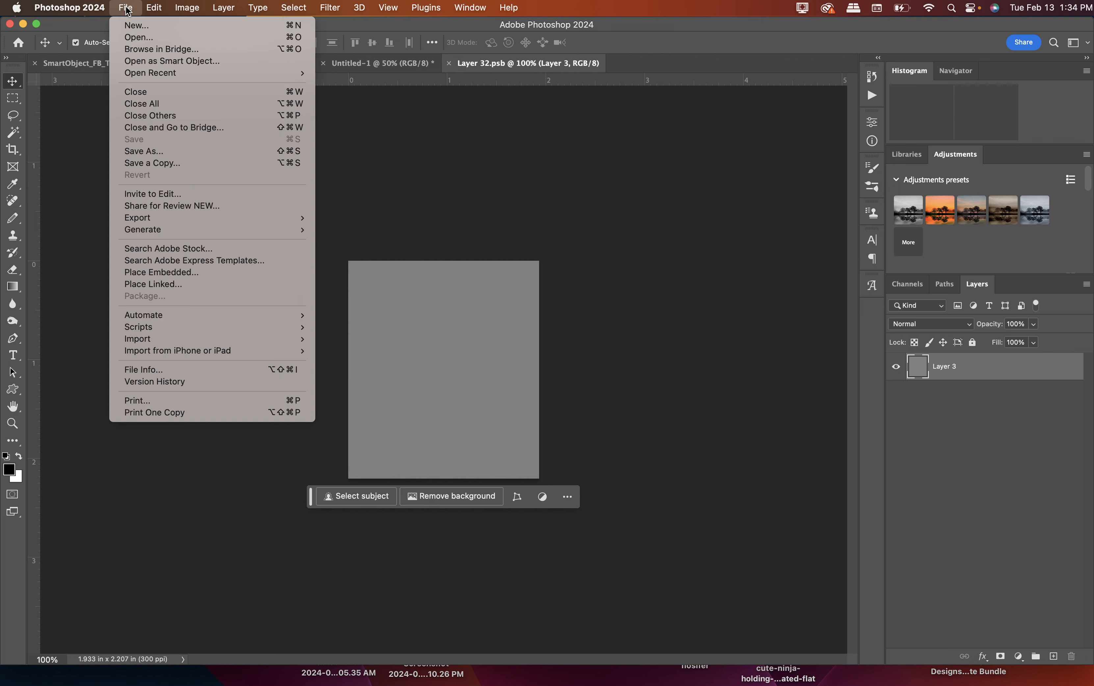
click(127, 39)
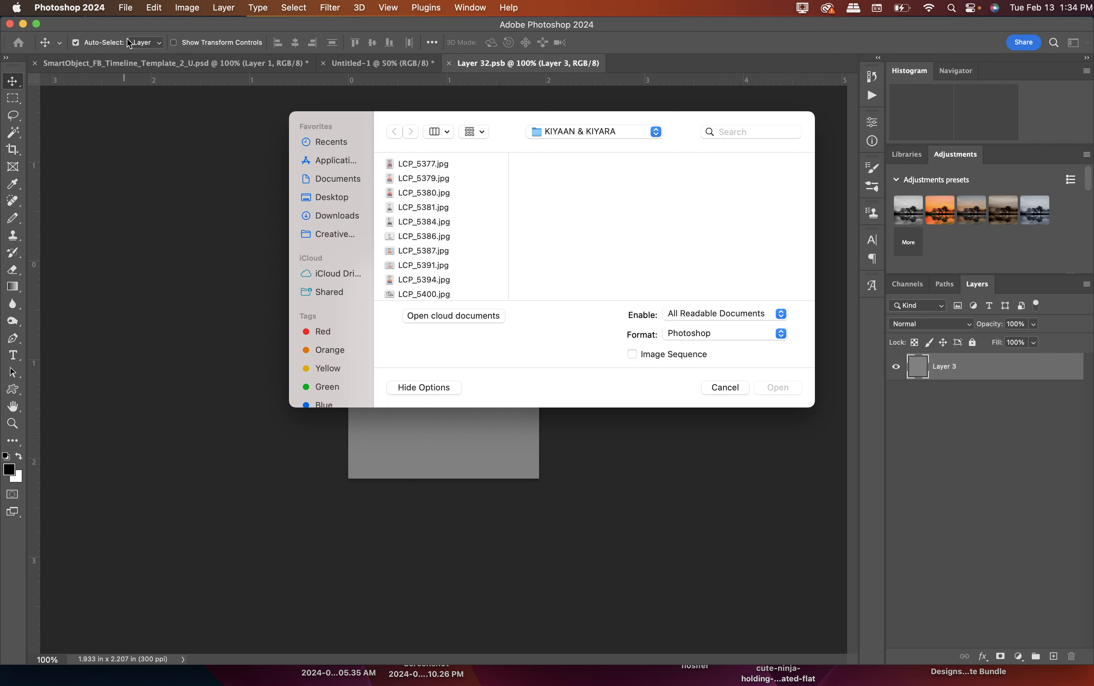
click(415, 208)
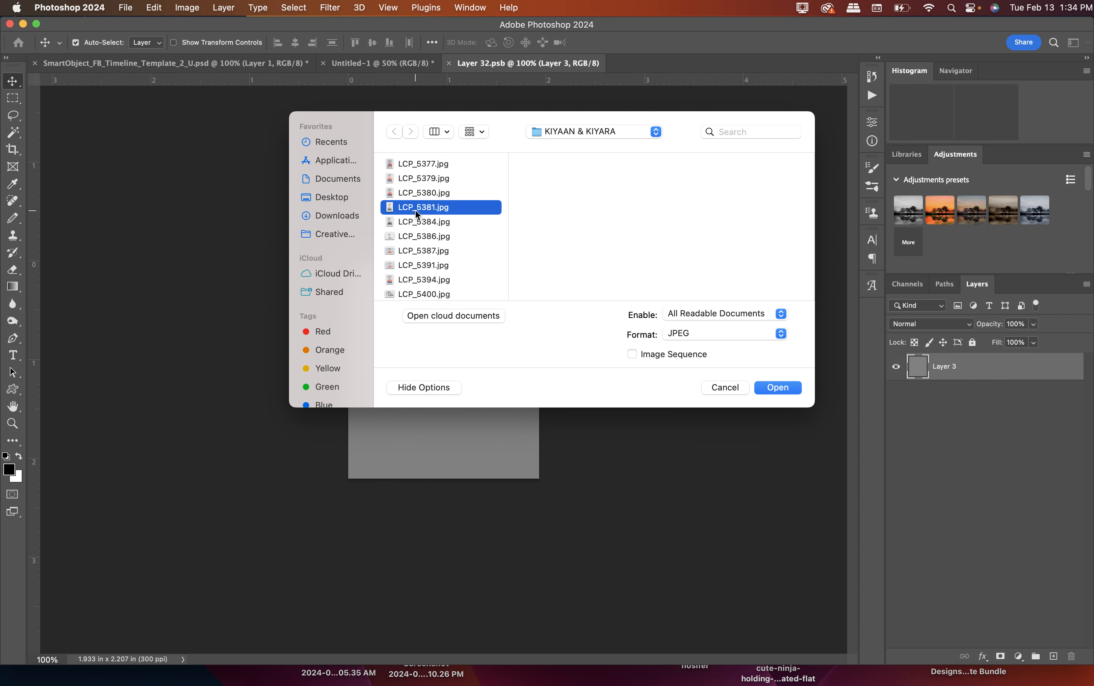
click(765, 390)
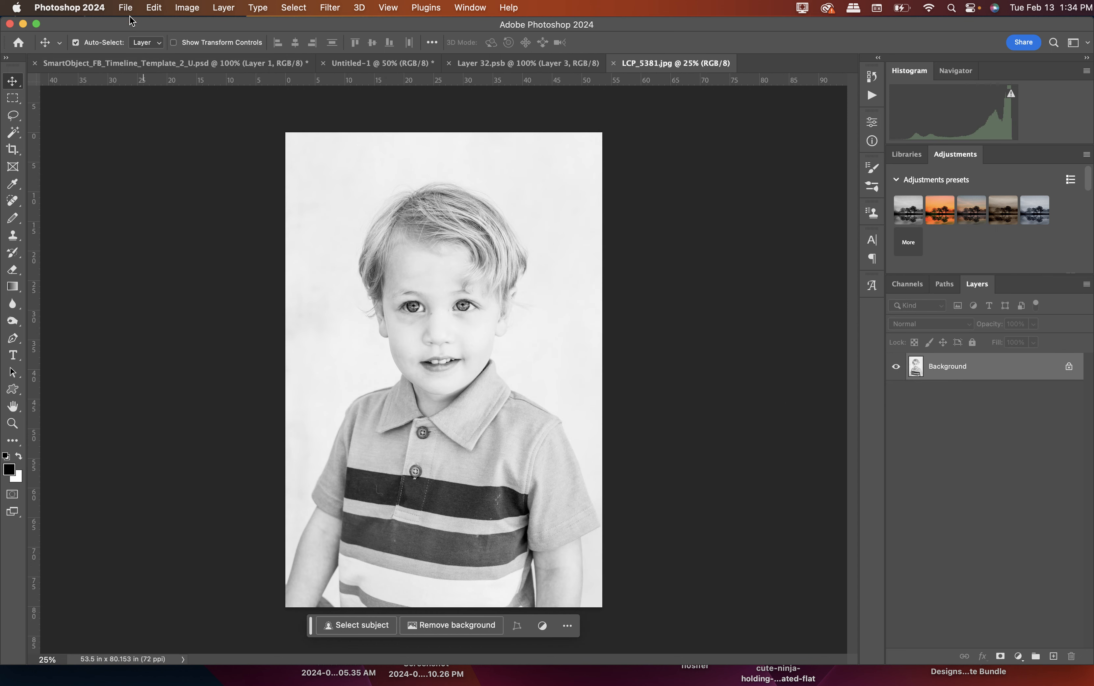
Copy the entire LCP_5381.jpg photo and paste it into the smart object document Layer 32.psb.
click(153, 7)
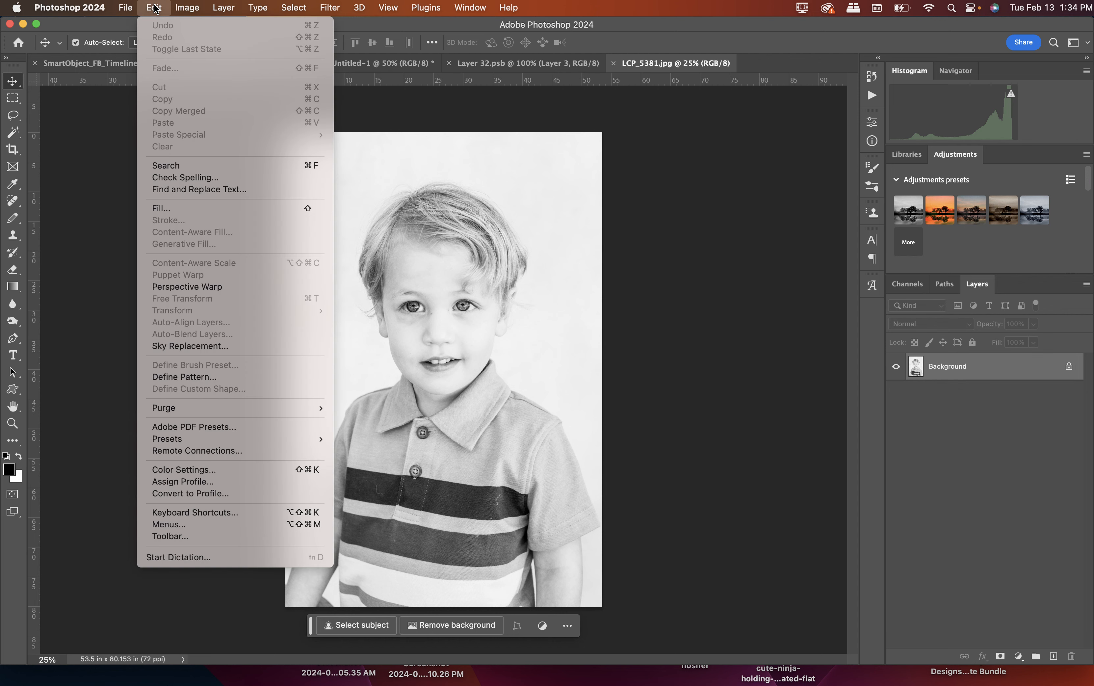
mouse_move(129, 8)
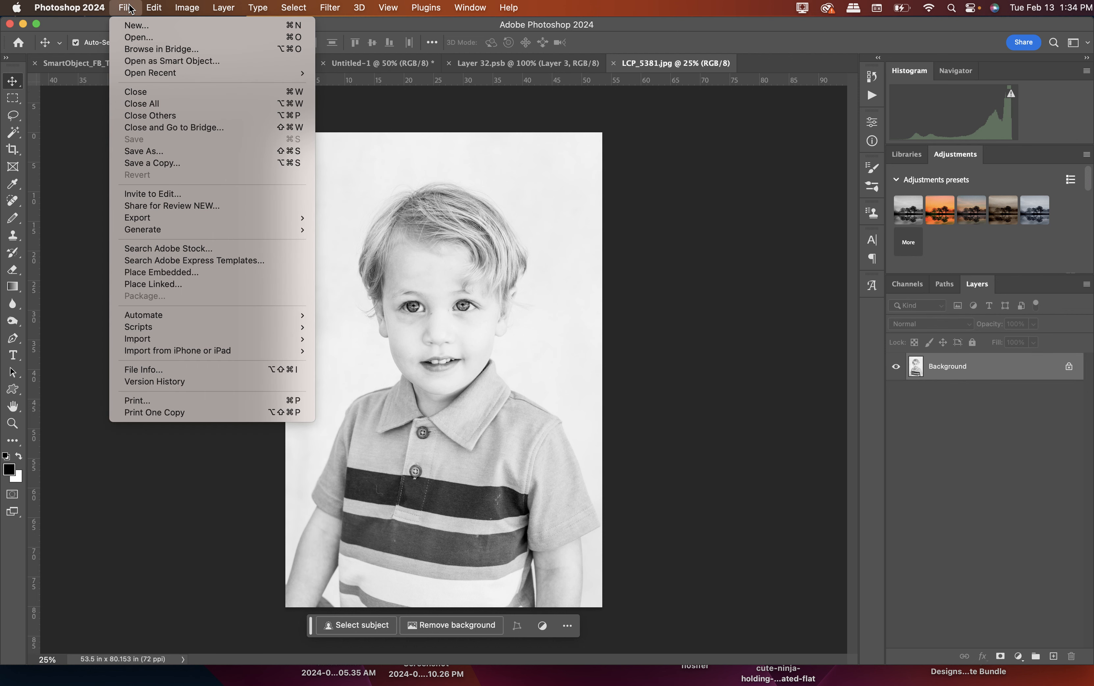
mouse_move(294, 8)
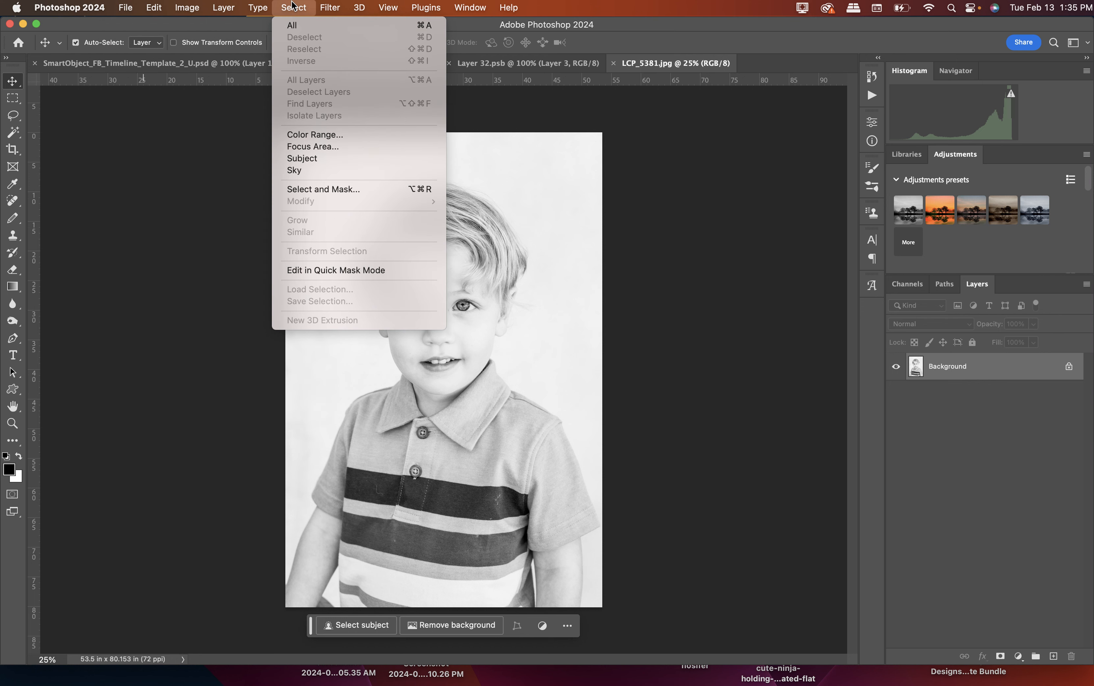
click(295, 26)
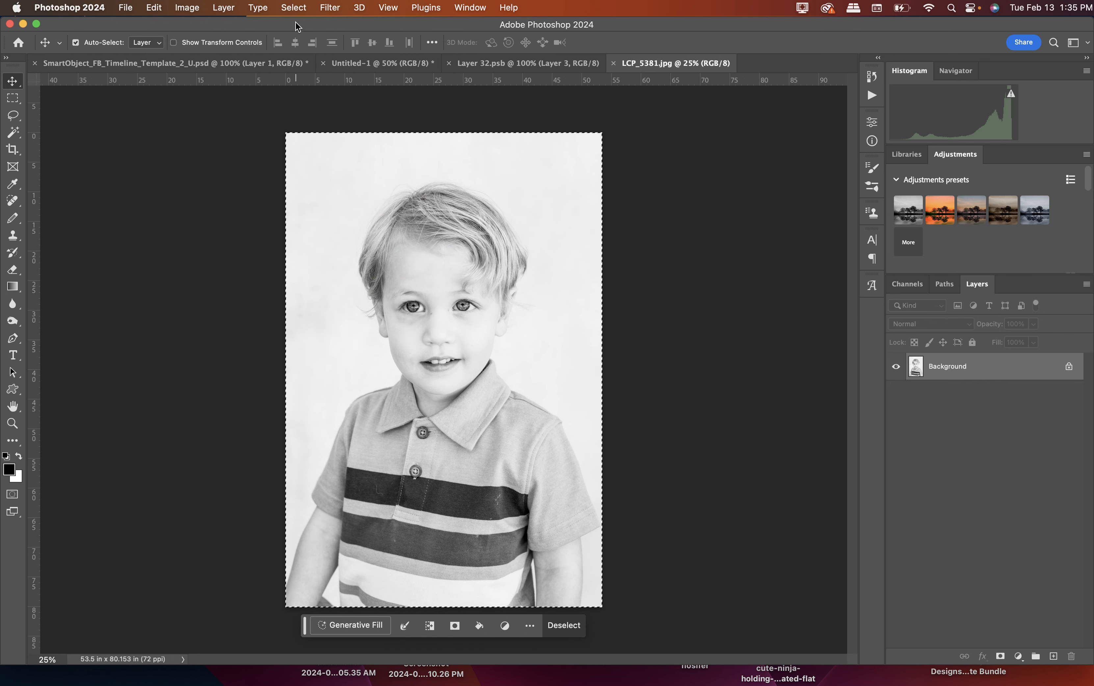
click(155, 7)
click(163, 99)
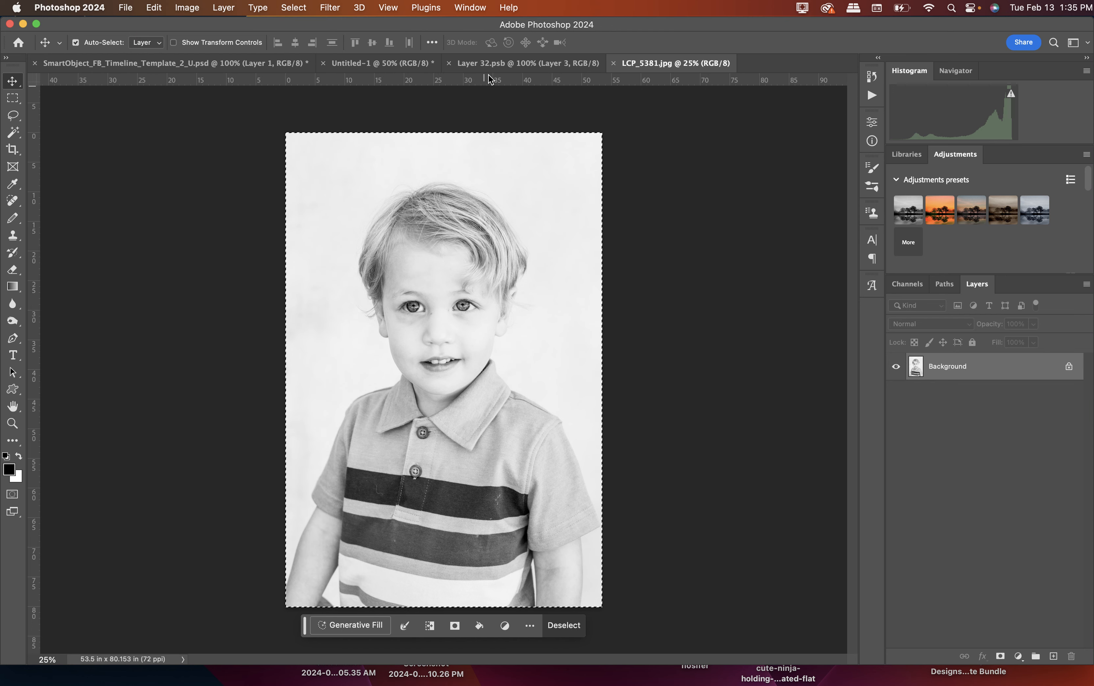
click(489, 63)
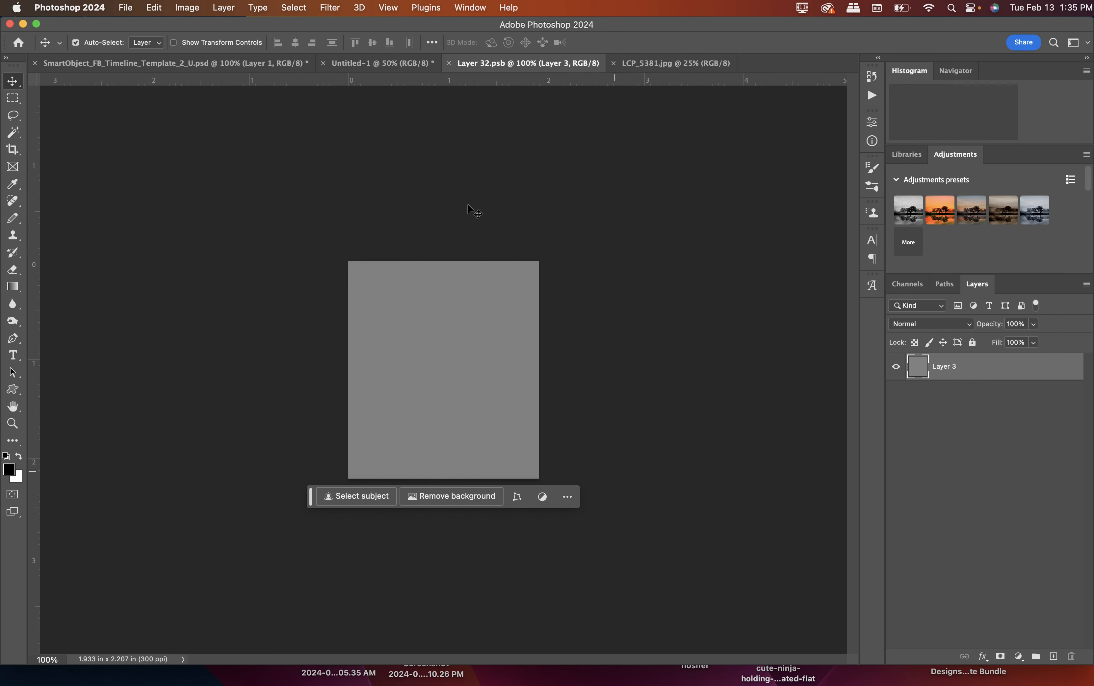
click(152, 9)
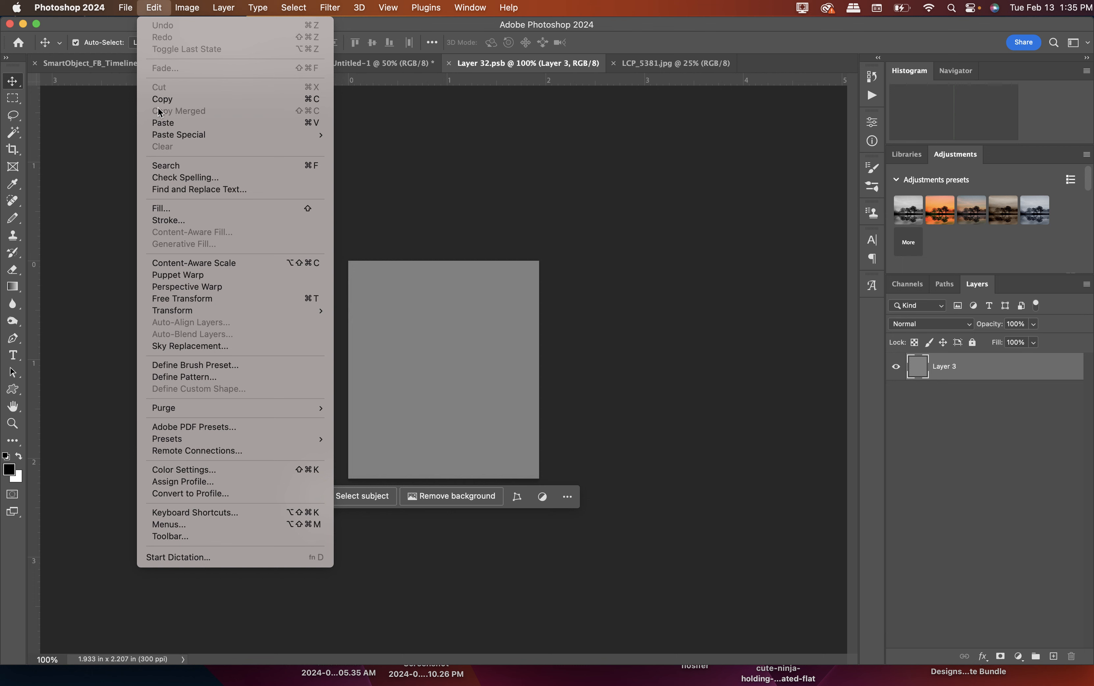
click(162, 123)
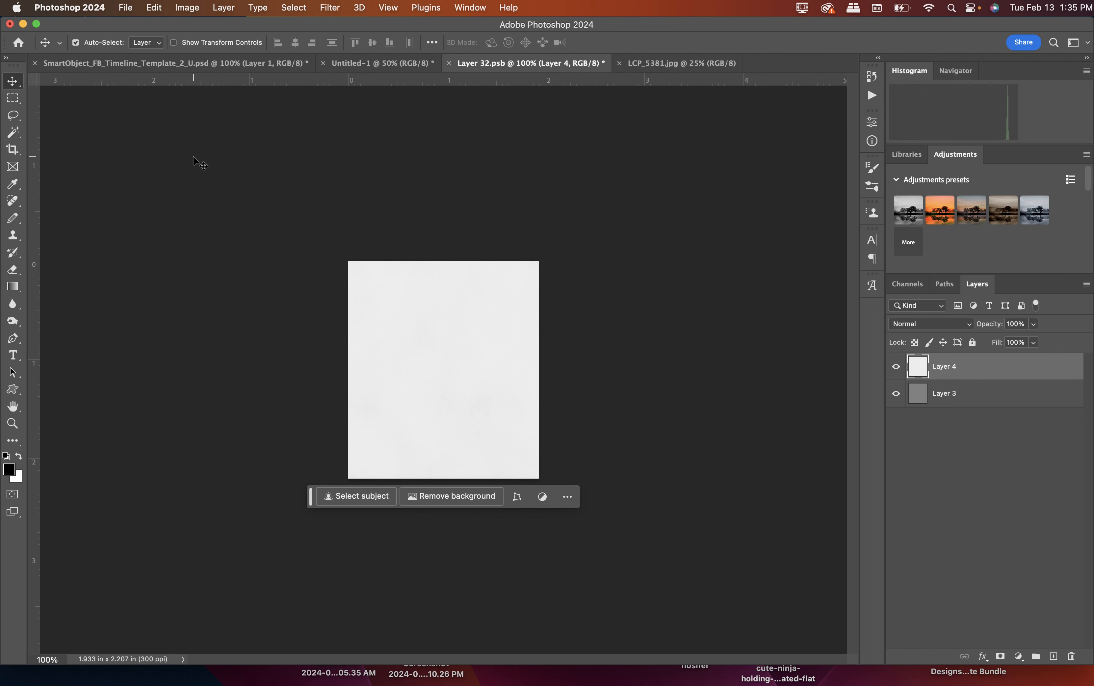
Free Transform the pasted photo, shifting it over the canvas and setting its scale to 50%.
click(125, 9)
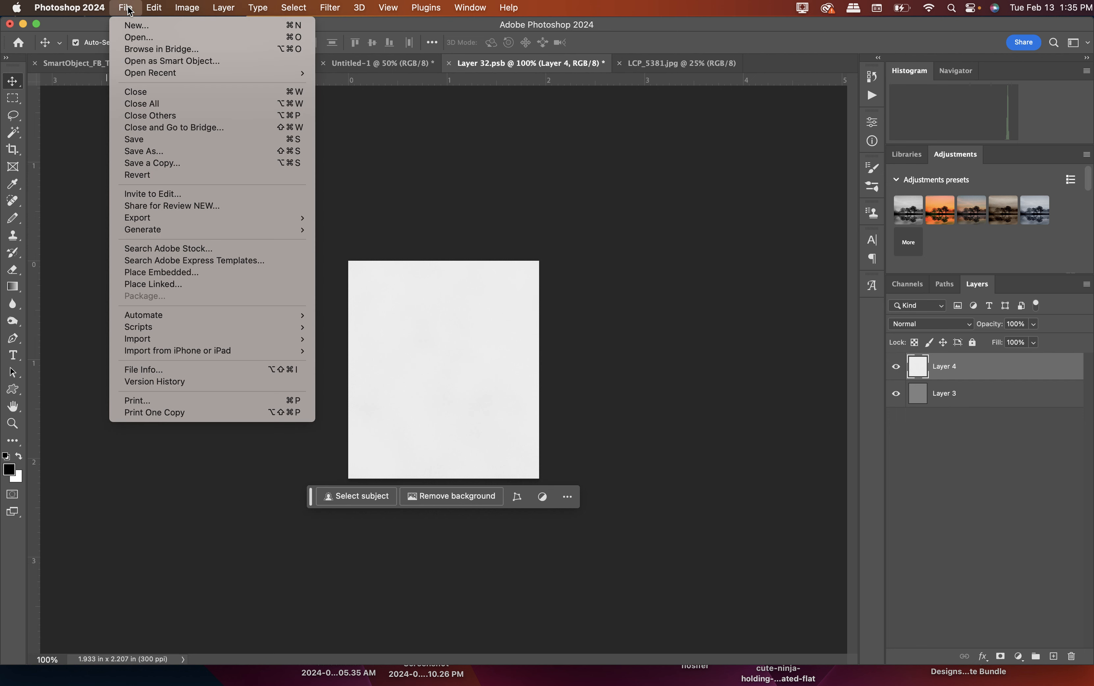
mouse_move(153, 9)
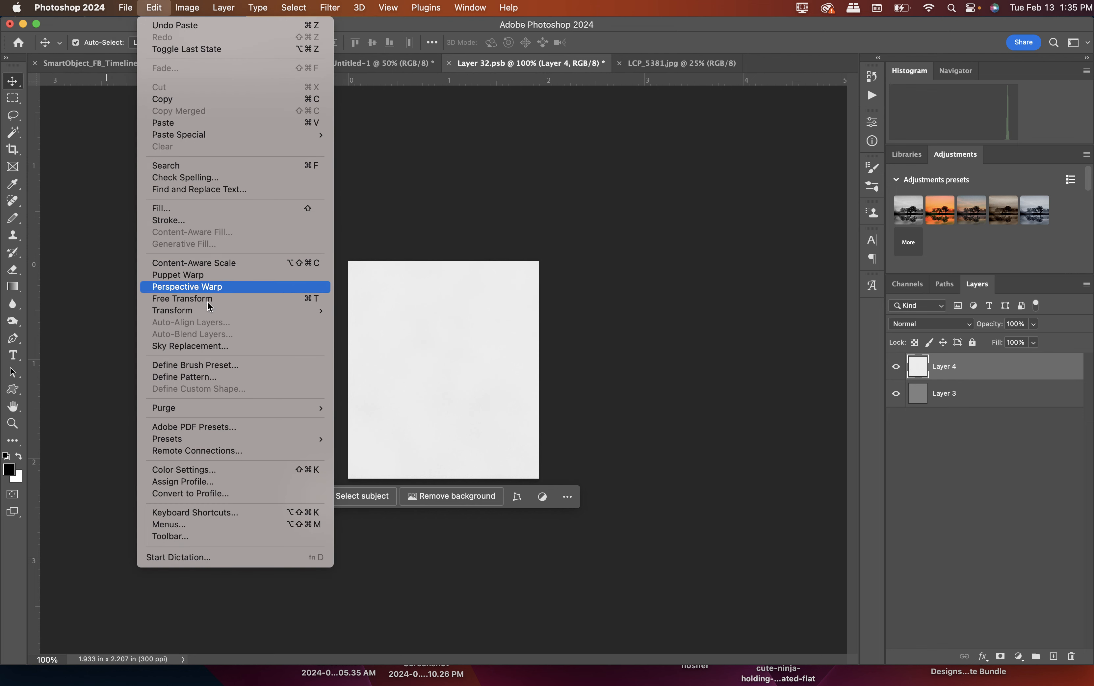
mouse_move(204, 312)
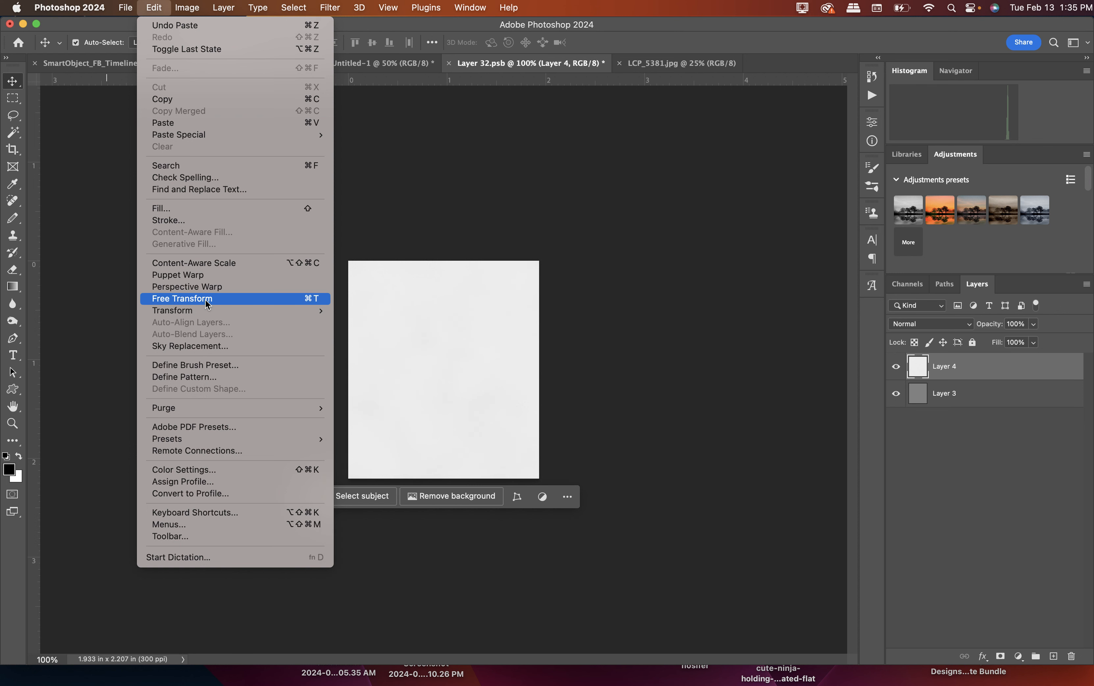
click(207, 299)
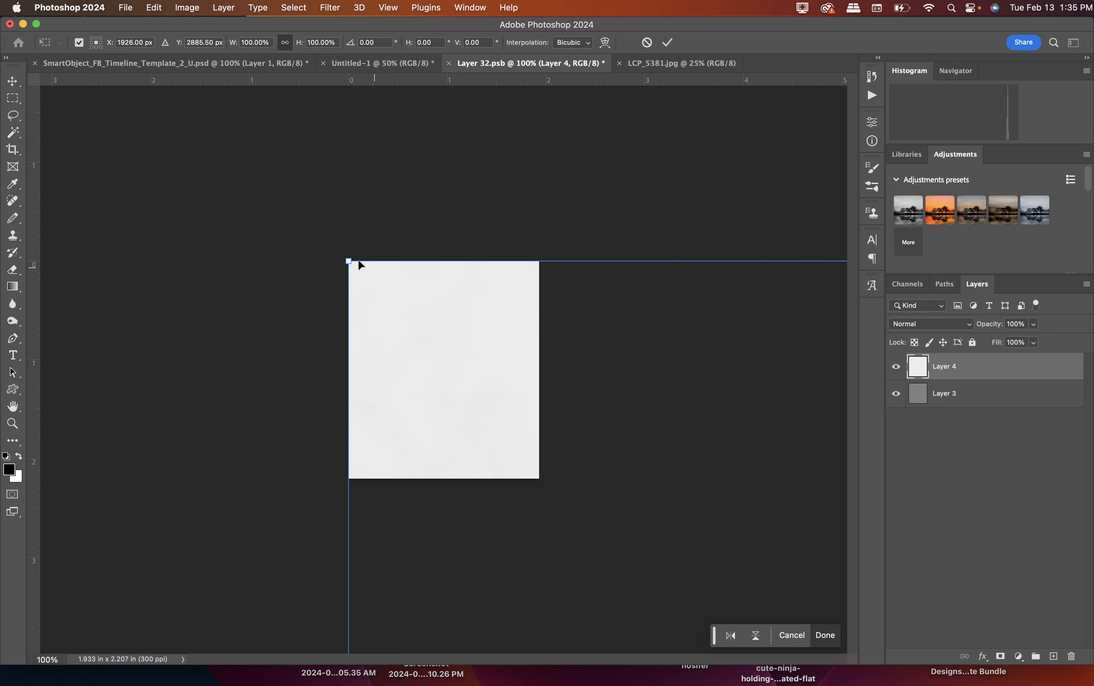
drag(348, 261, 589, 453)
drag(639, 587, 380, 185)
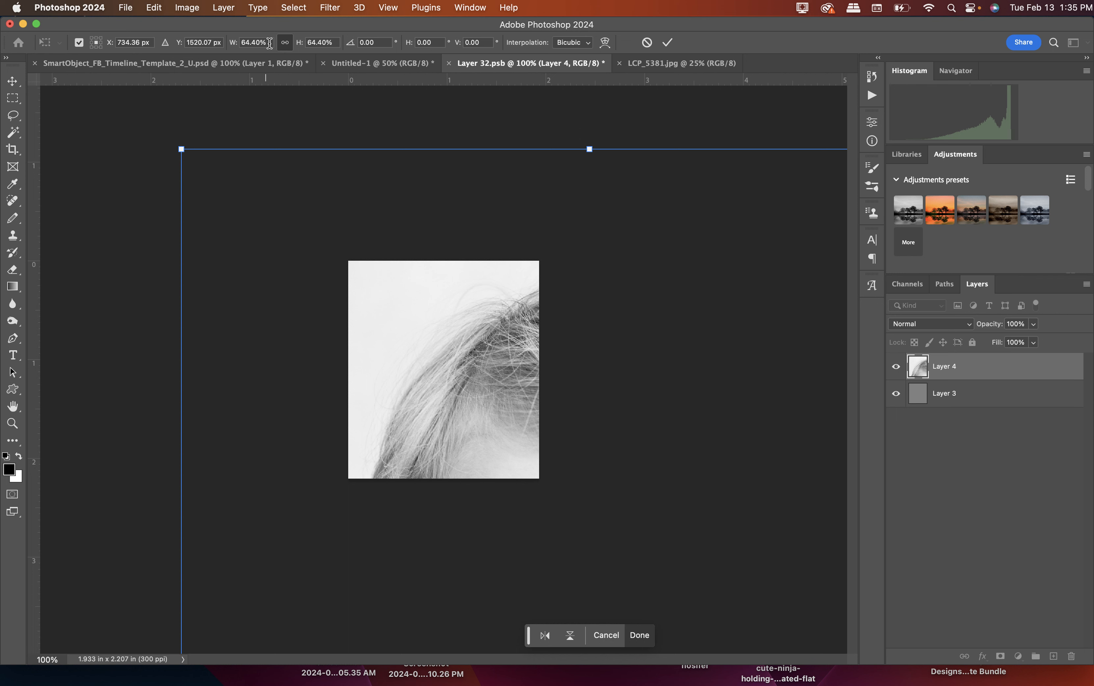
click(268, 43)
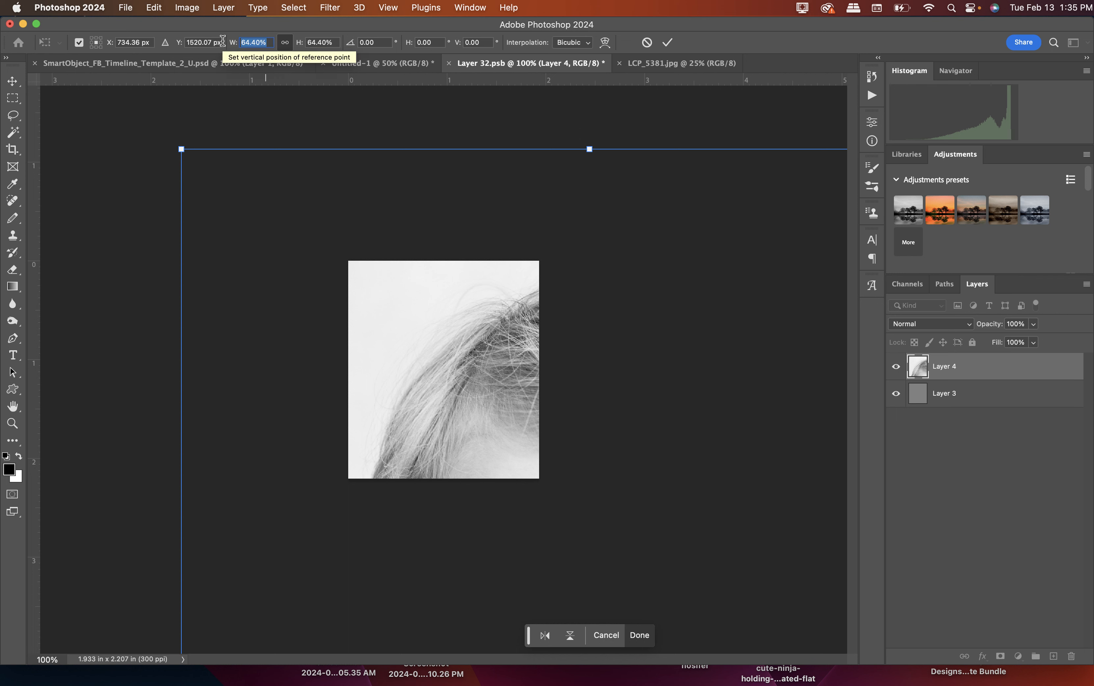
text(50)
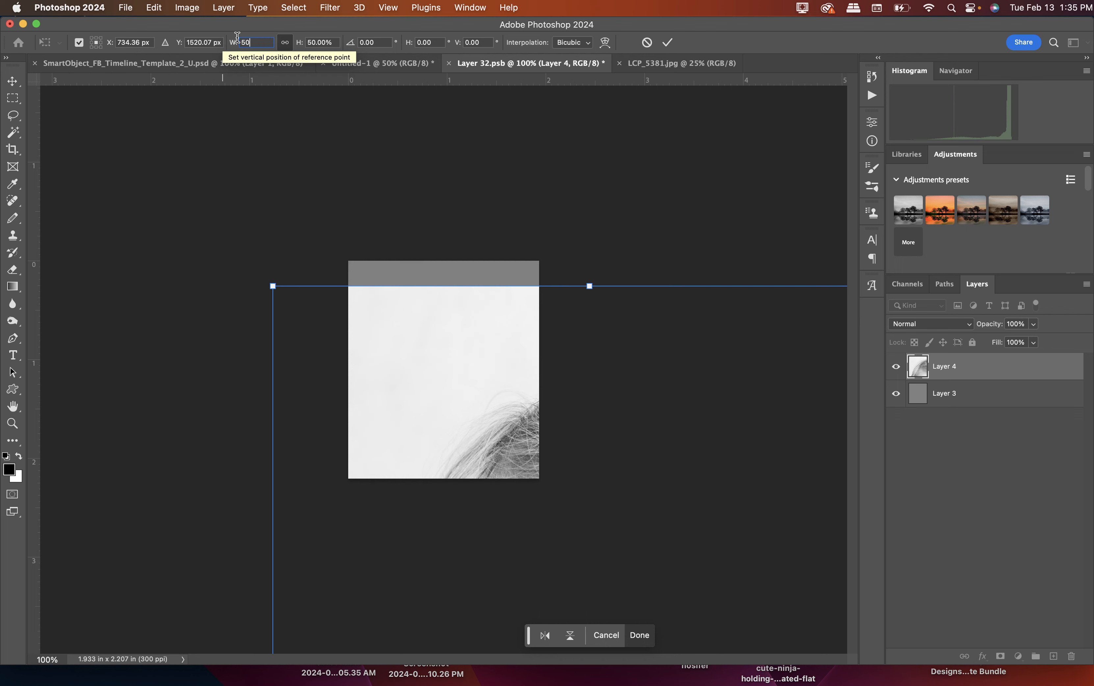
Shrink the photo to about 20.65%, position it so the boy's head and collar fill the canvas, and apply the transform.
drag(272, 286, 623, 494)
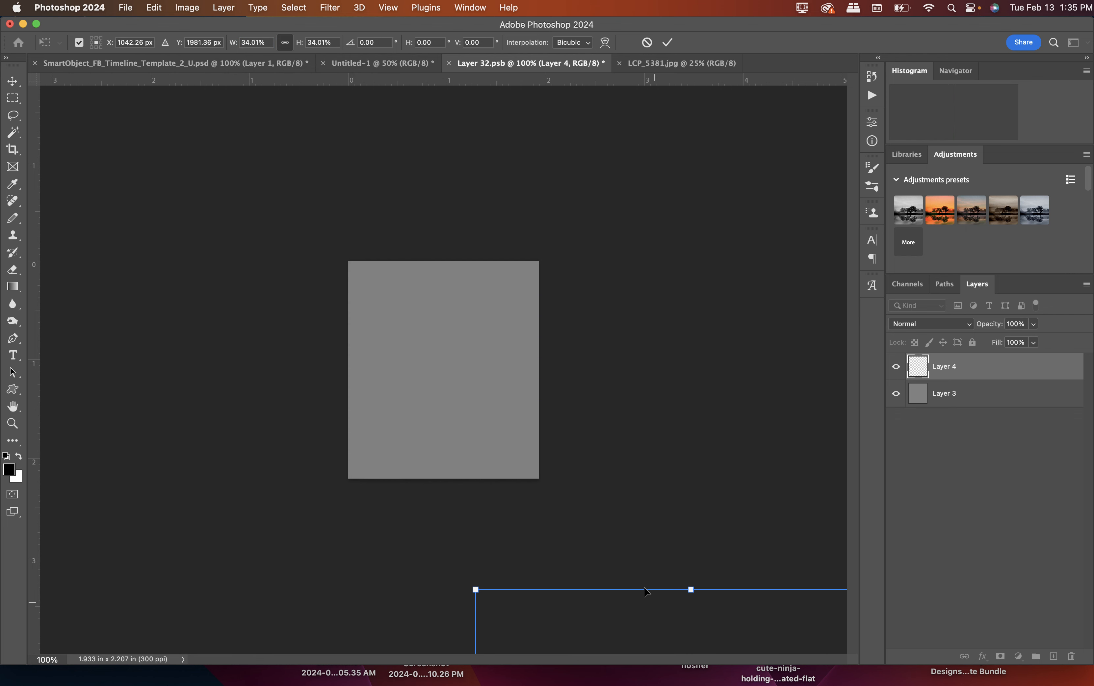
drag(653, 604, 361, 133)
drag(176, 114, 442, 309)
drag(532, 515, 499, 364)
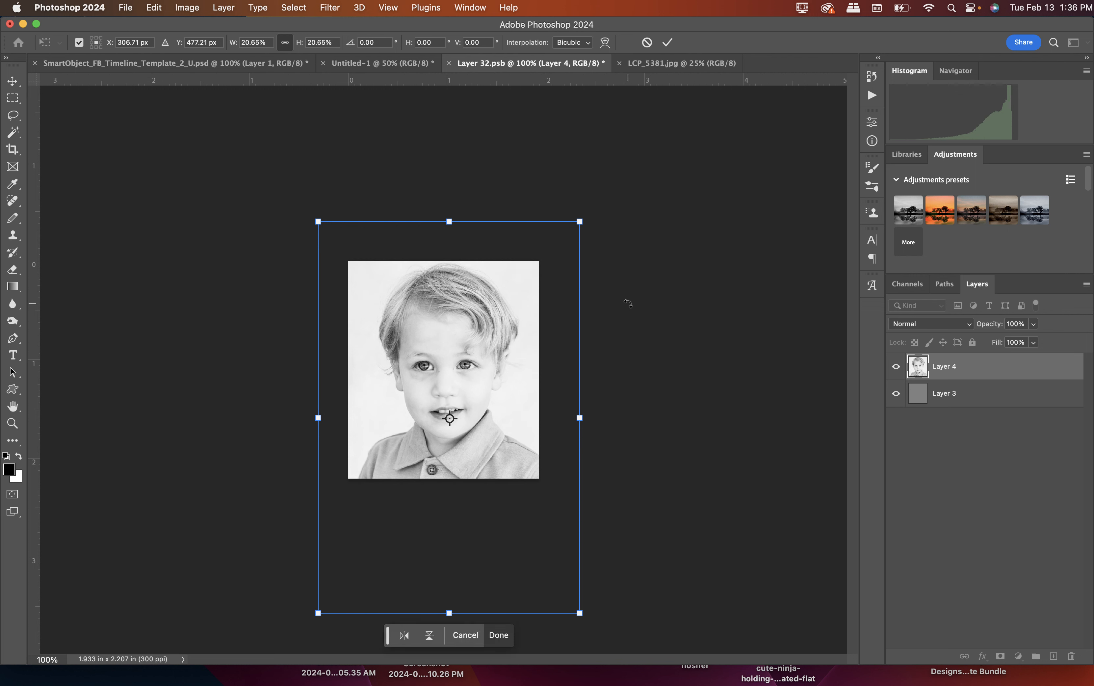
key(Return)
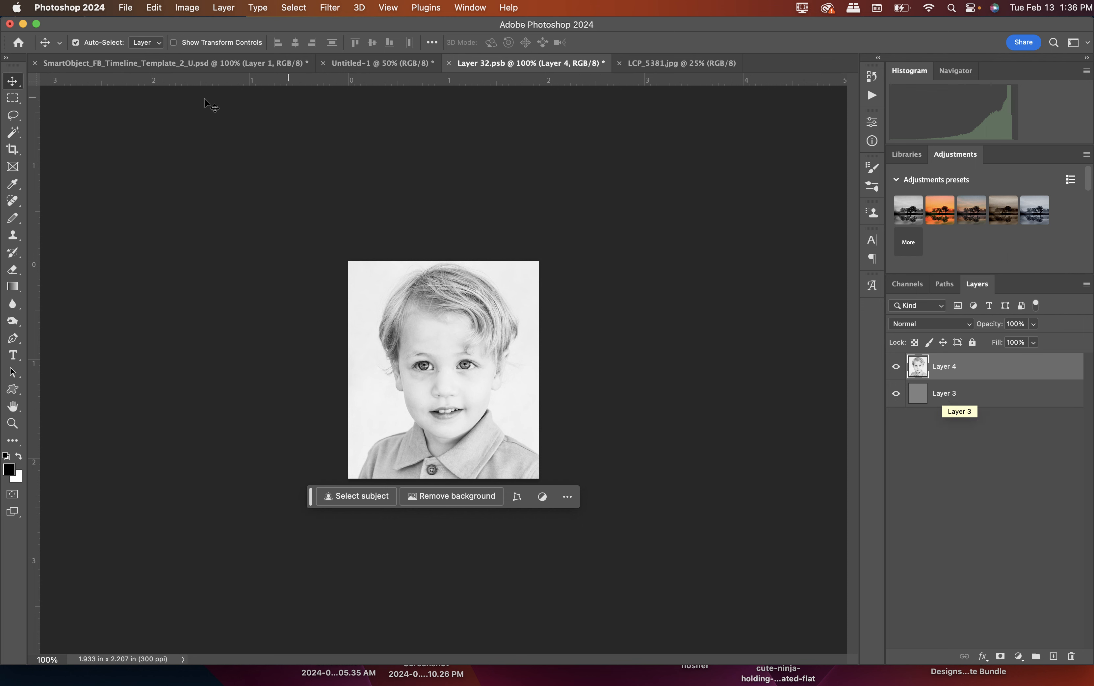
Save the smart object document and return to the timeline template.
click(126, 10)
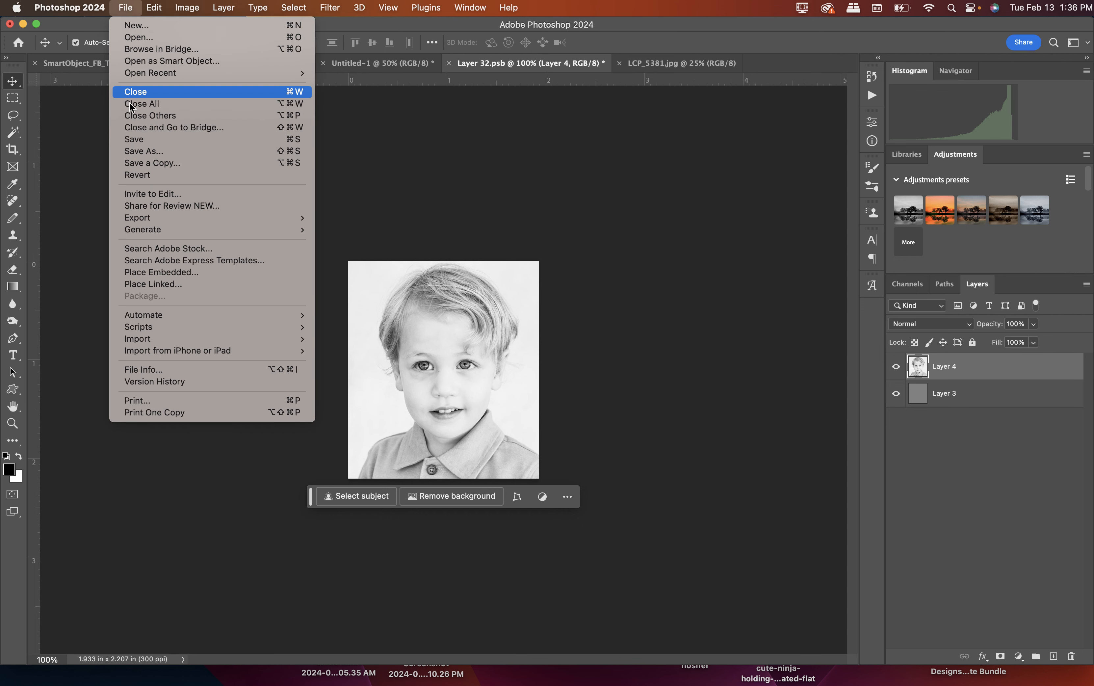
click(132, 139)
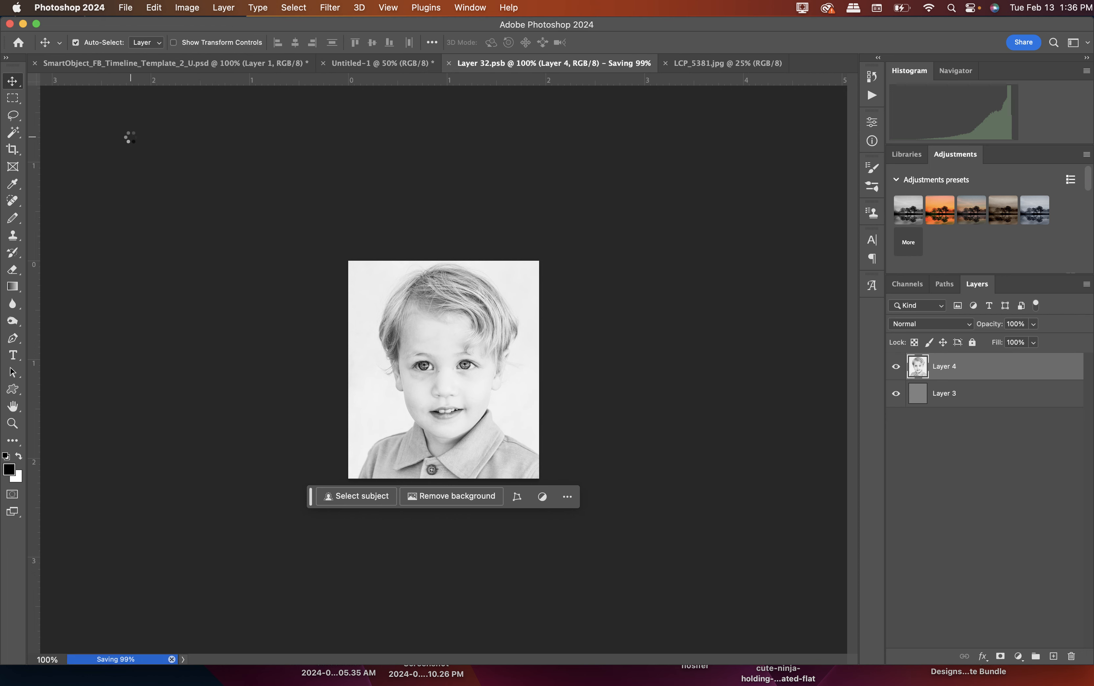
click(126, 64)
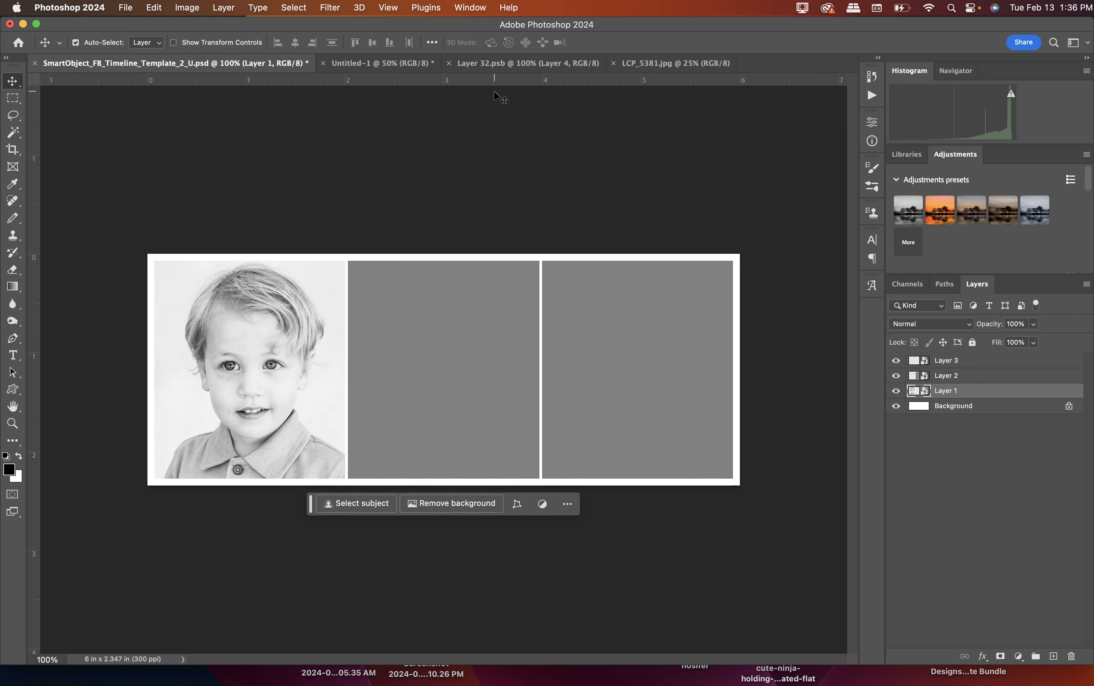
Compare the smart object document with the template, and close LCP_5381.jpg and Layer 32.psb.
click(499, 61)
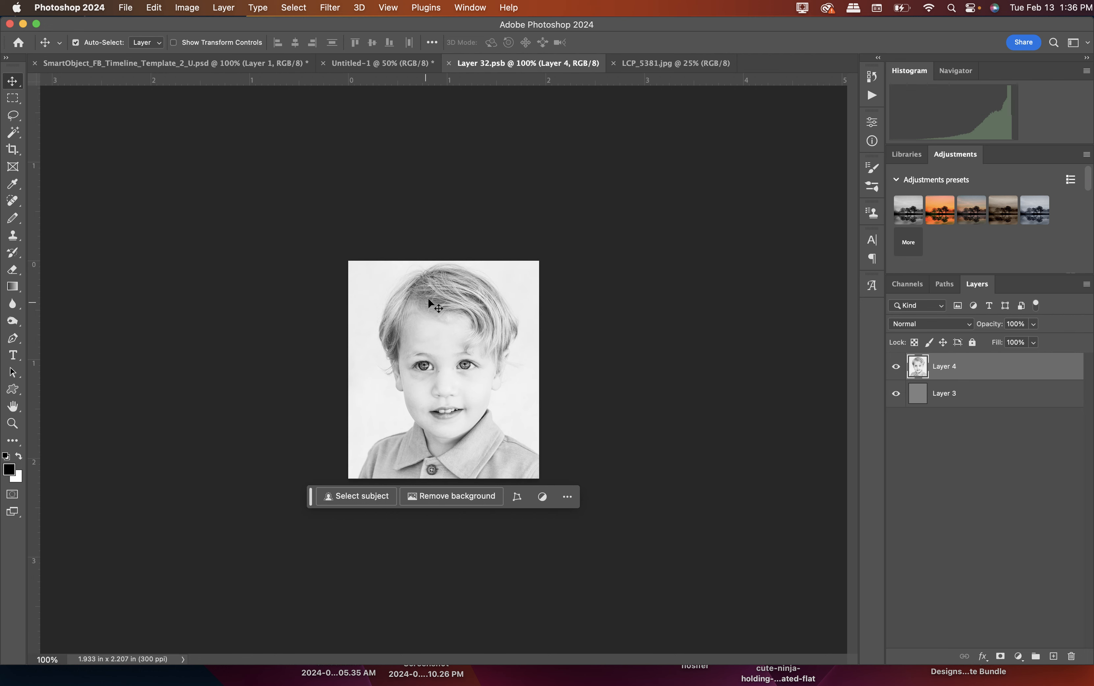
click(144, 62)
click(477, 61)
click(614, 63)
click(449, 63)
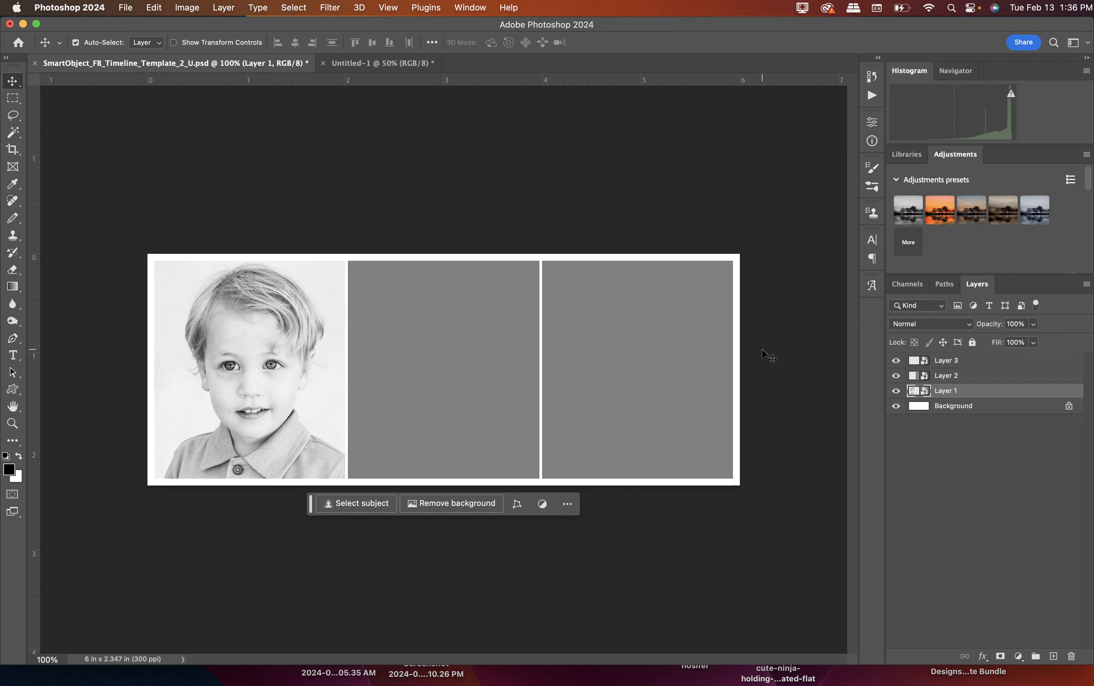
Reopen the contents of the Layer 1 smart object to review the placed photo, and close that document again.
double_click(925, 391)
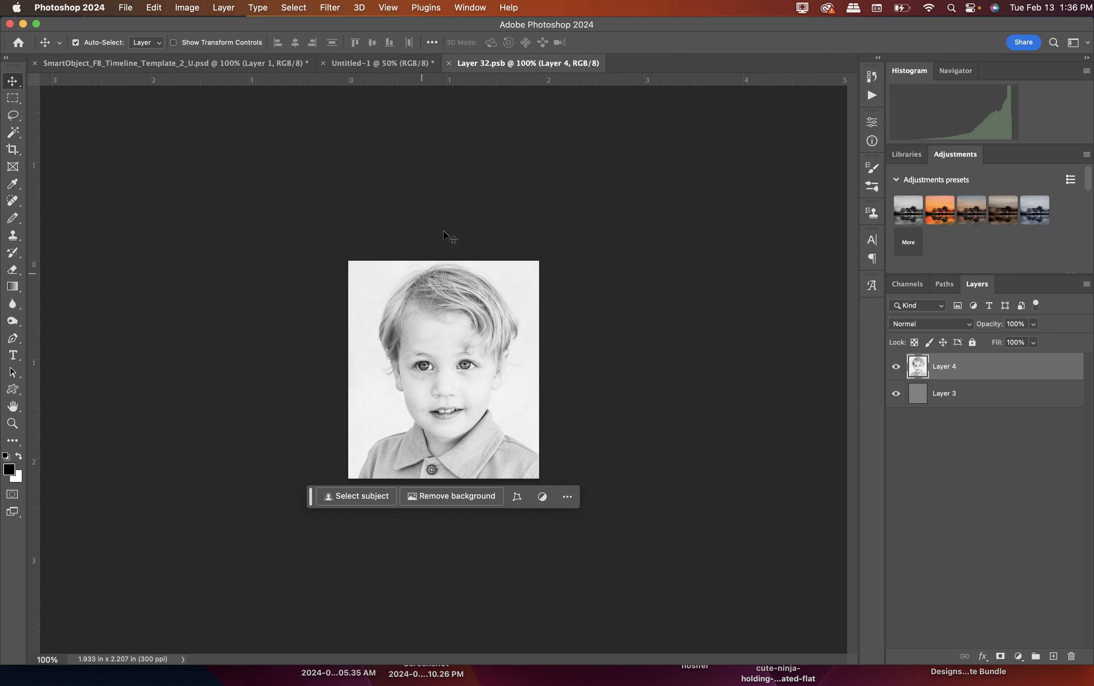
click(449, 64)
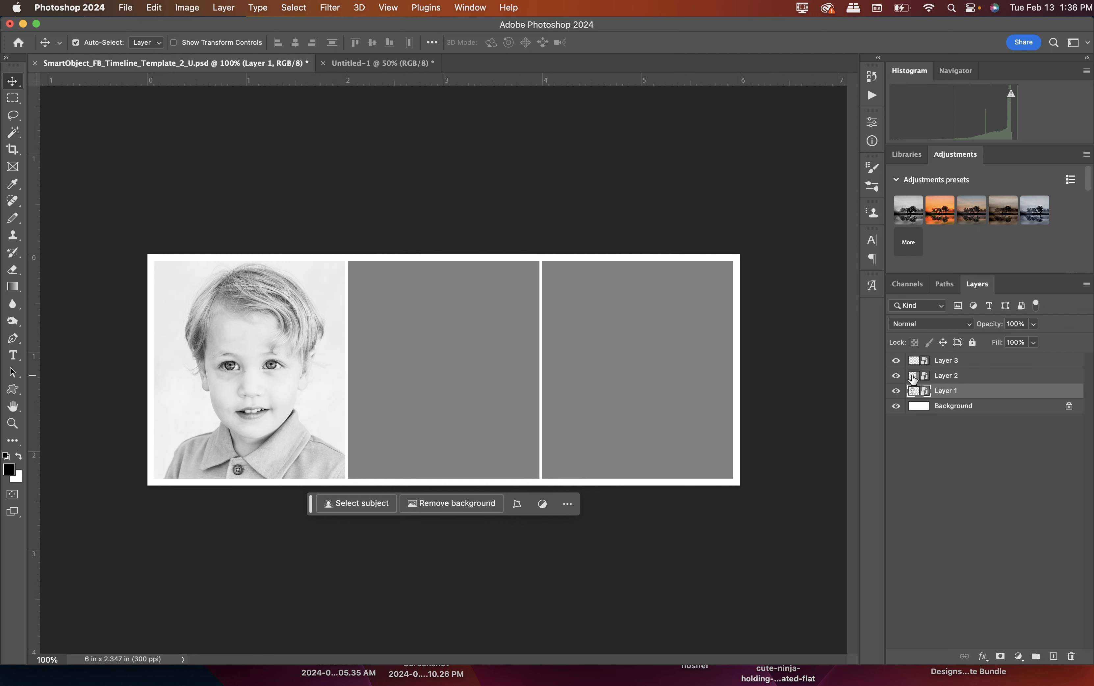
Open the contents of the Layer 2 smart object and open the photo LCP_5429.jpg.
double_click(917, 376)
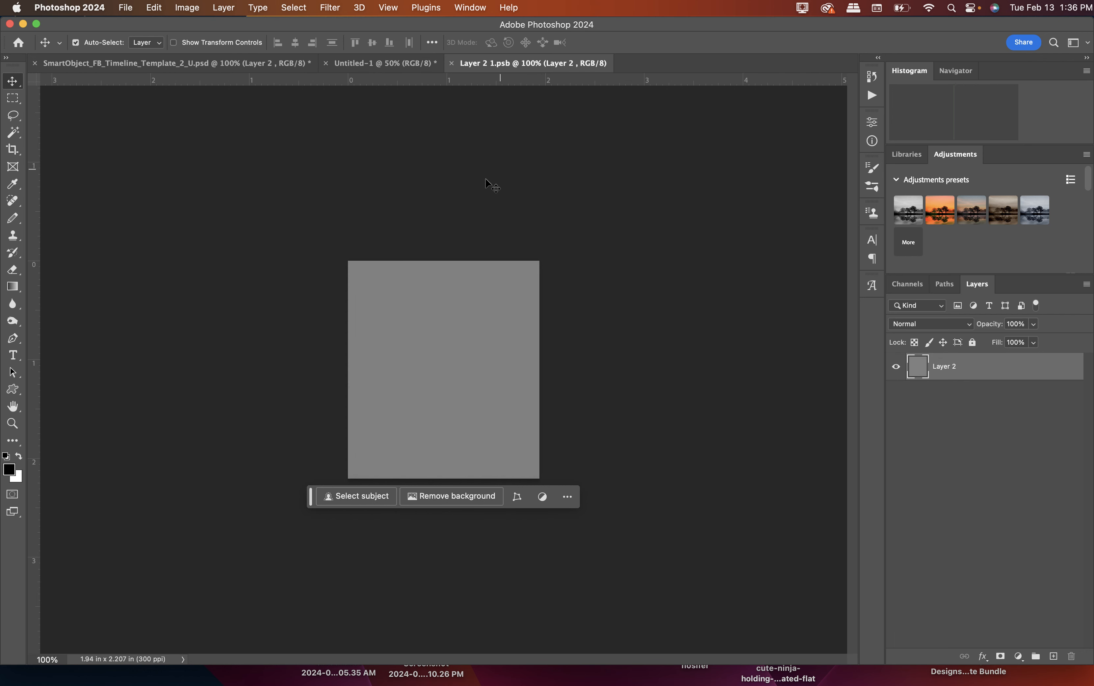
click(125, 8)
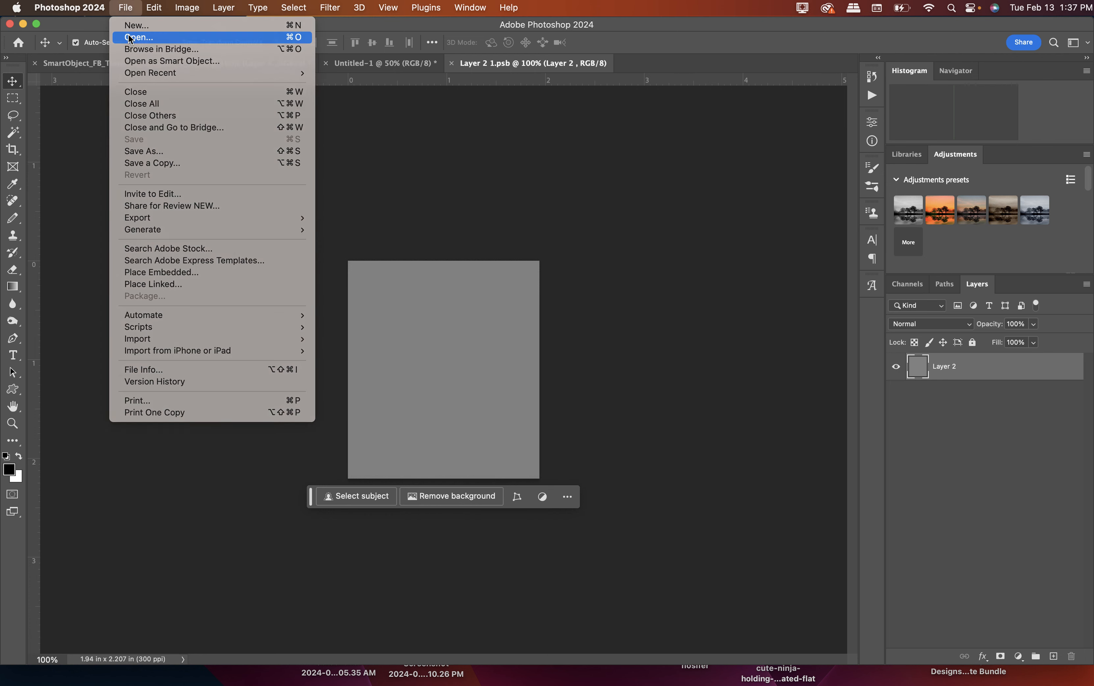
click(130, 38)
scroll(425, 286, down, 3)
scroll(425, 285, down, 1)
click(415, 221)
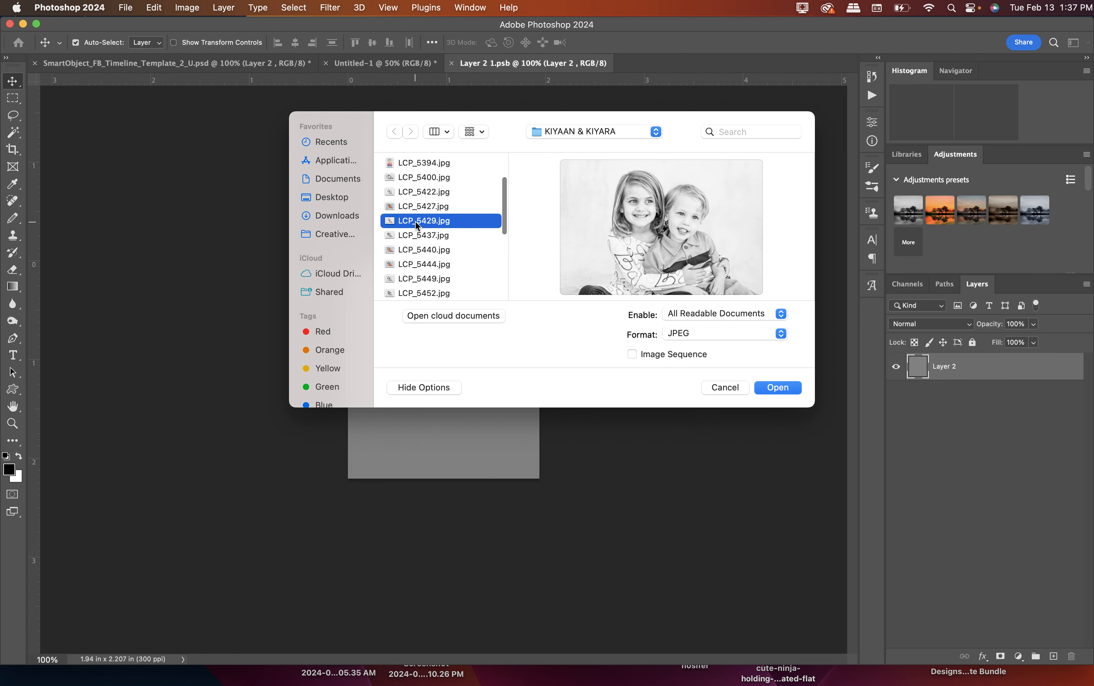
click(777, 386)
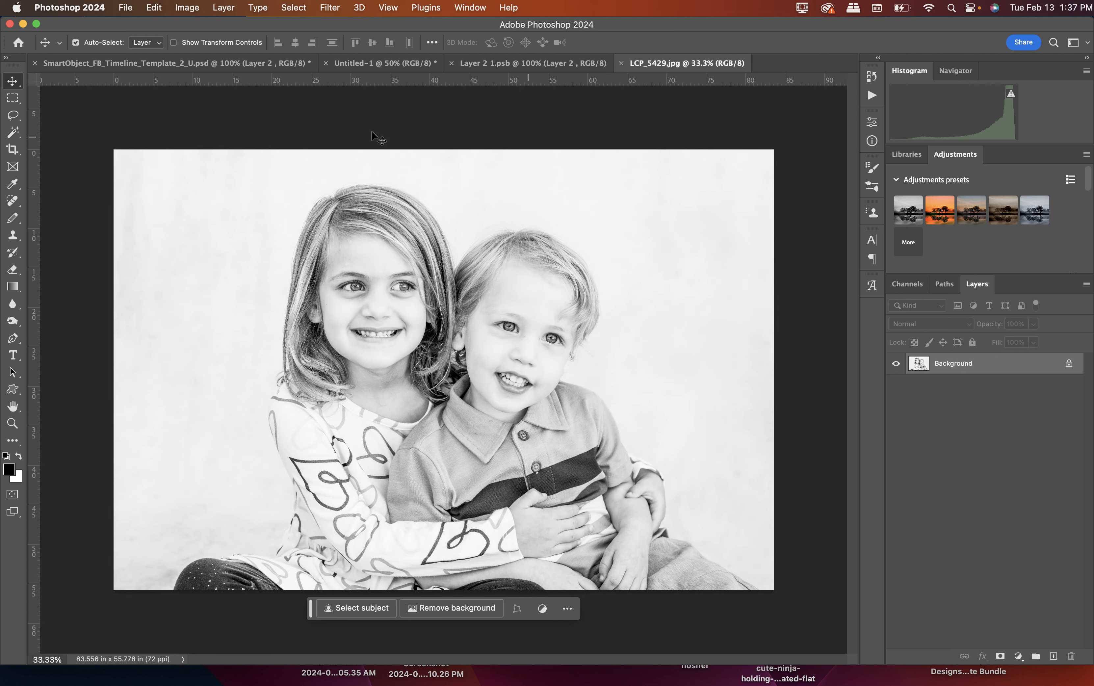
Copy the entire LCP_5429.jpg photo and paste it into the Layer 2 smart object document.
click(293, 7)
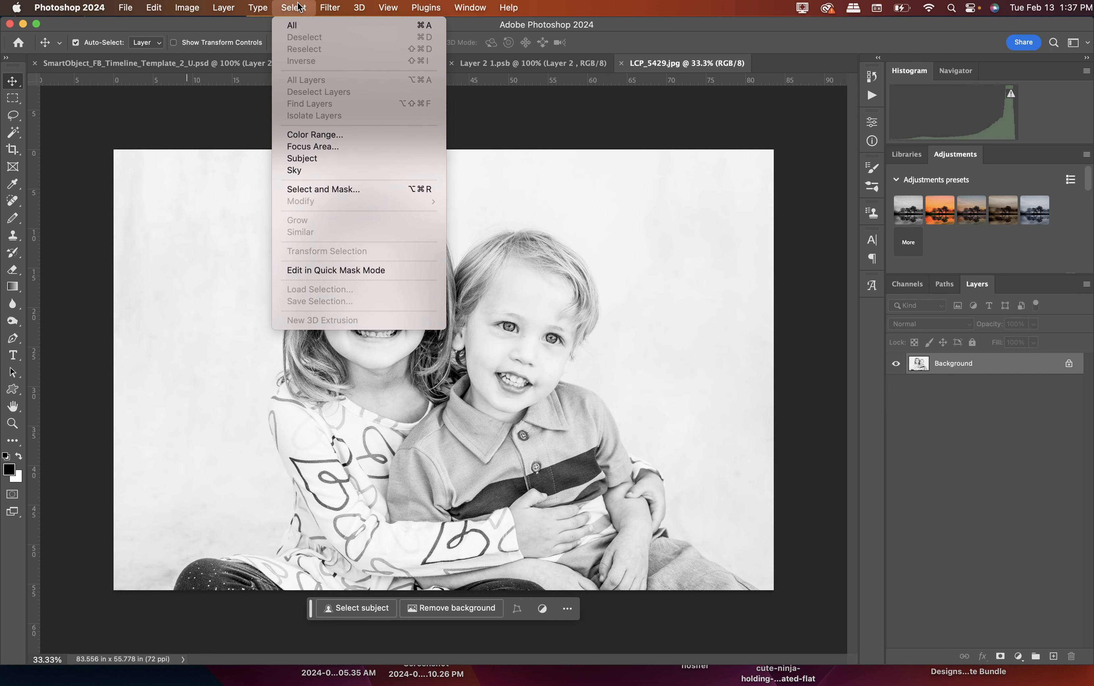
click(302, 28)
click(154, 8)
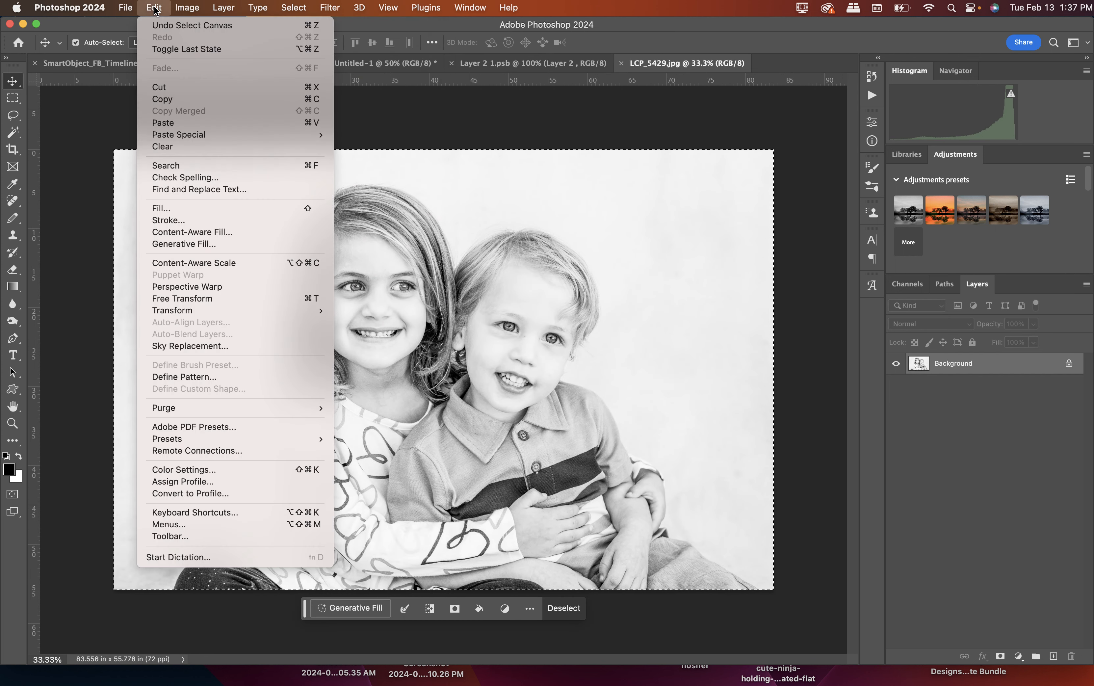
click(161, 100)
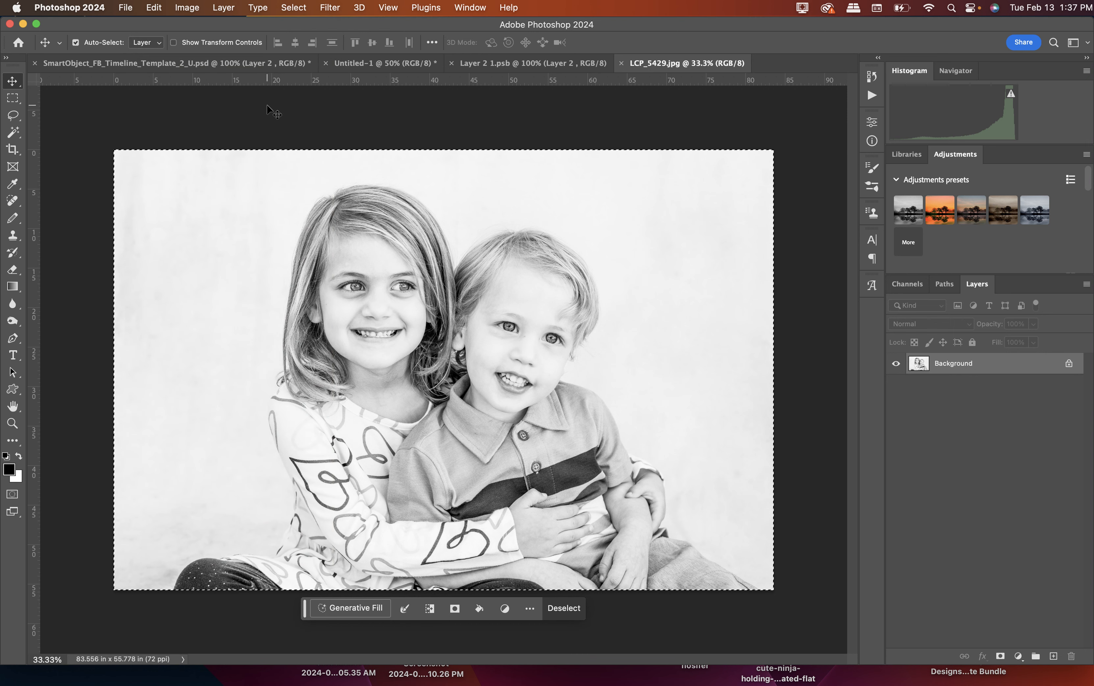
click(501, 63)
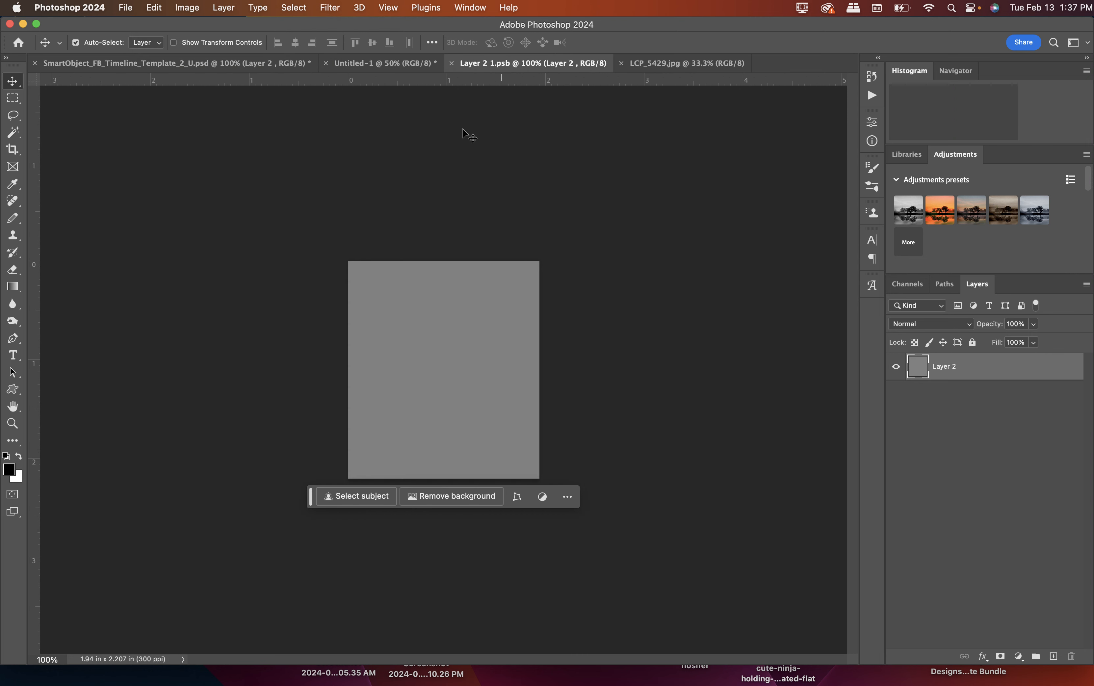
click(156, 9)
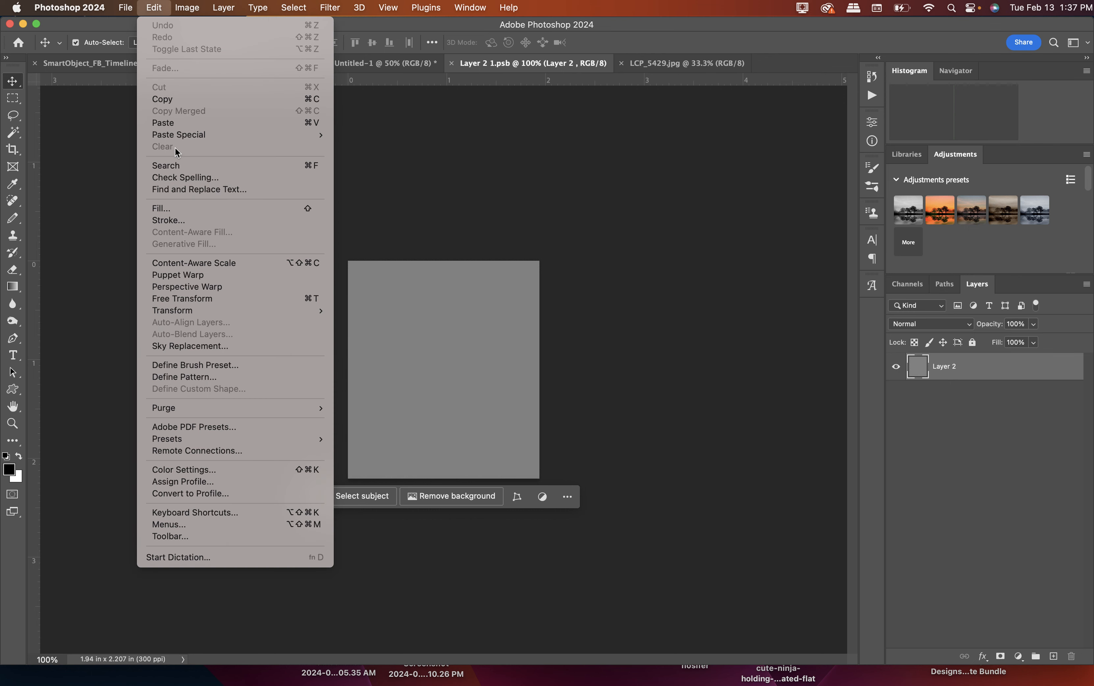
click(164, 122)
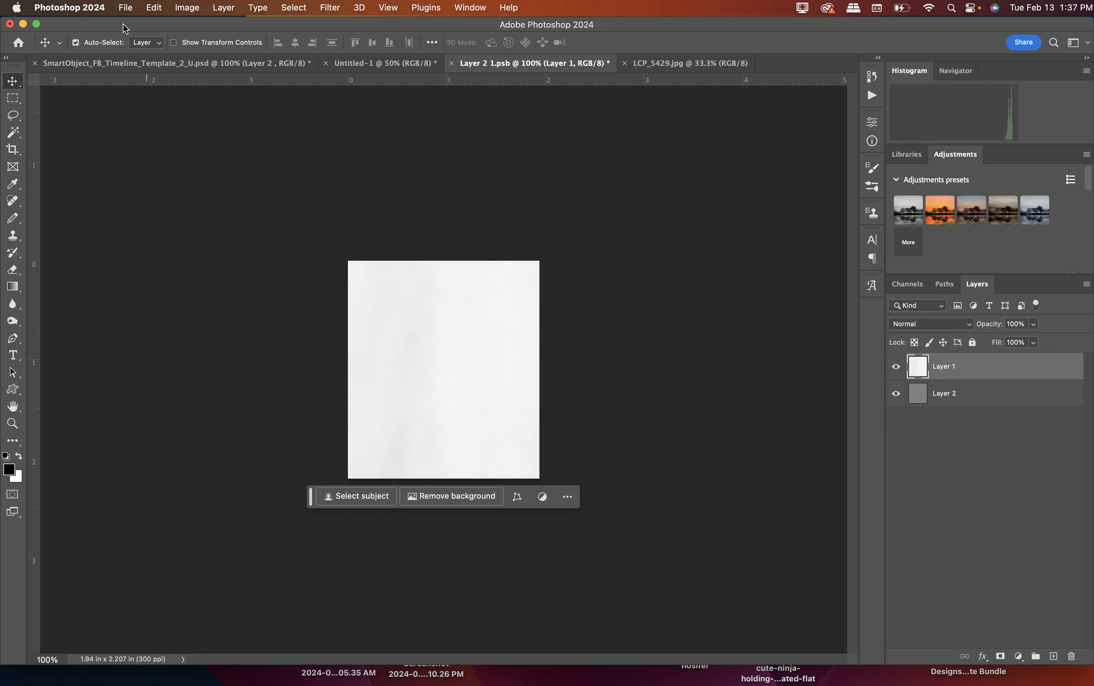
Scale the pasted photo of both children to about 17.96%, center it on the canvas, and apply the transform.
click(151, 7)
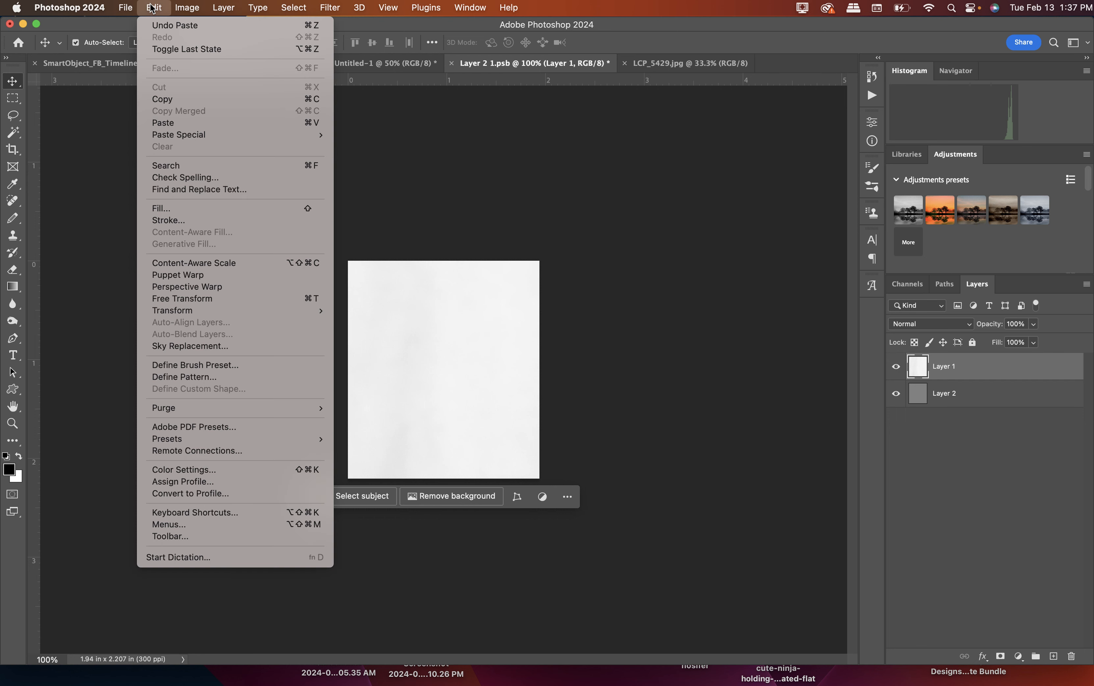
click(220, 297)
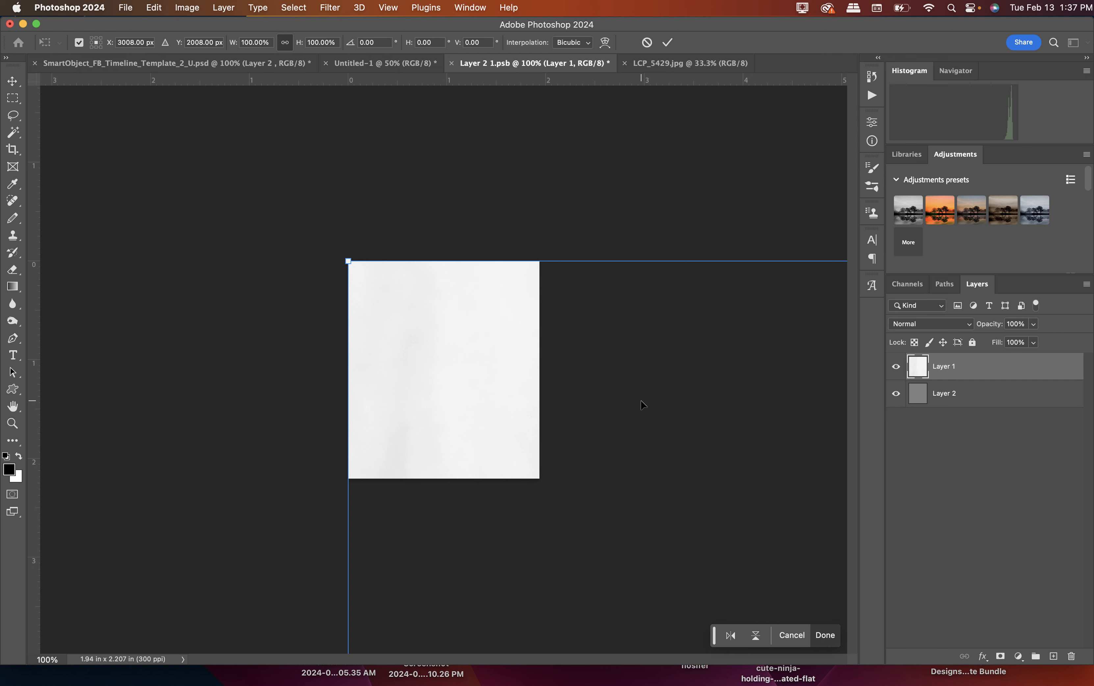
drag(348, 261, 704, 447)
drag(773, 549, 135, 193)
drag(47, 131, 627, 452)
drag(694, 567, 213, 205)
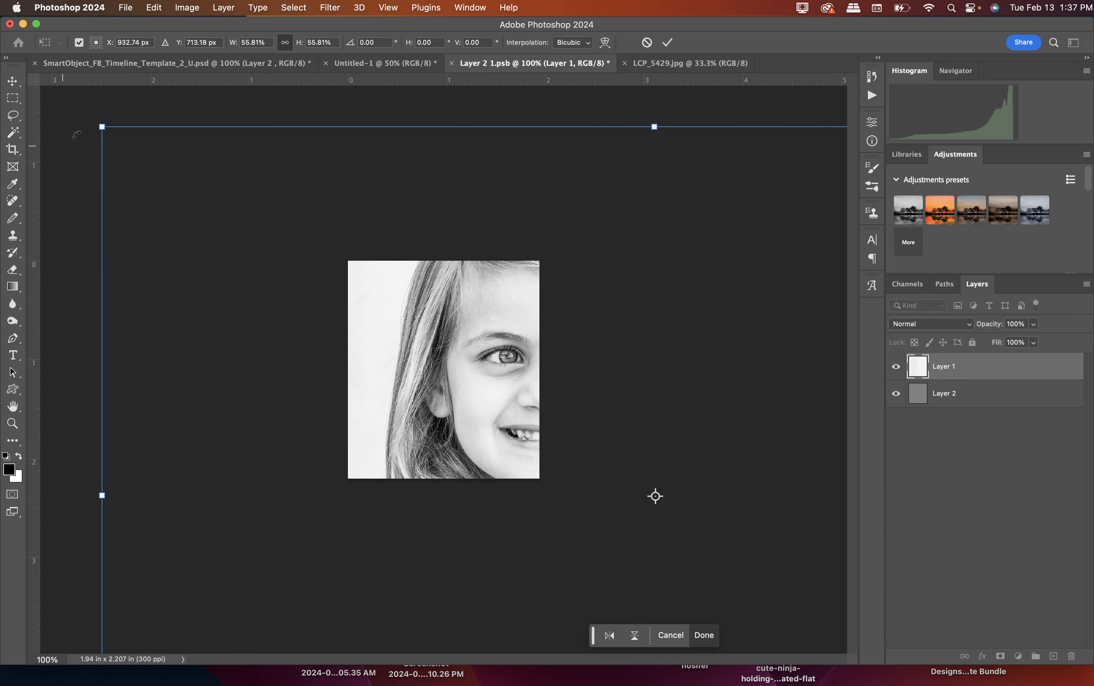
drag(101, 126, 553, 397)
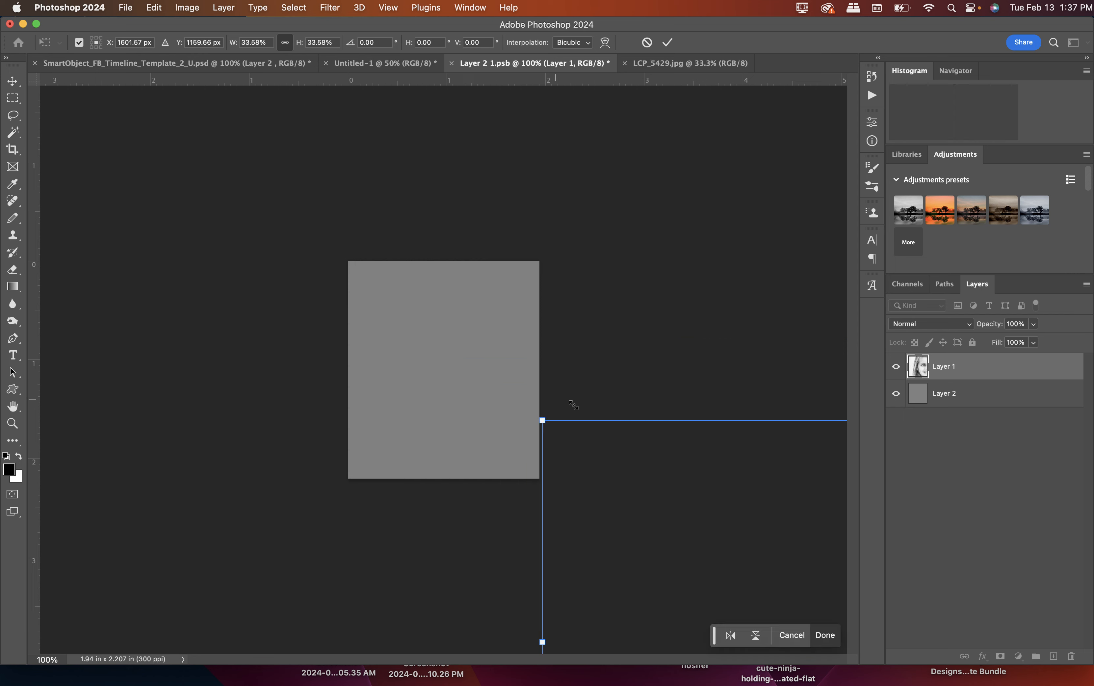
drag(769, 517, 376, 265)
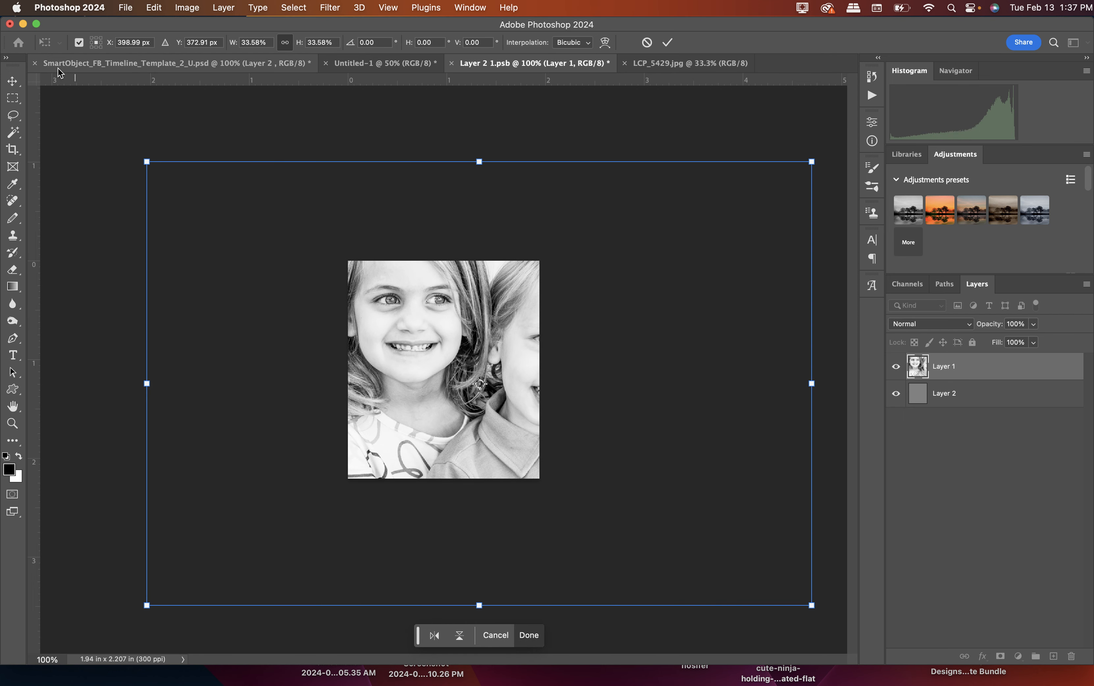
drag(146, 162, 456, 368)
drag(610, 437, 443, 346)
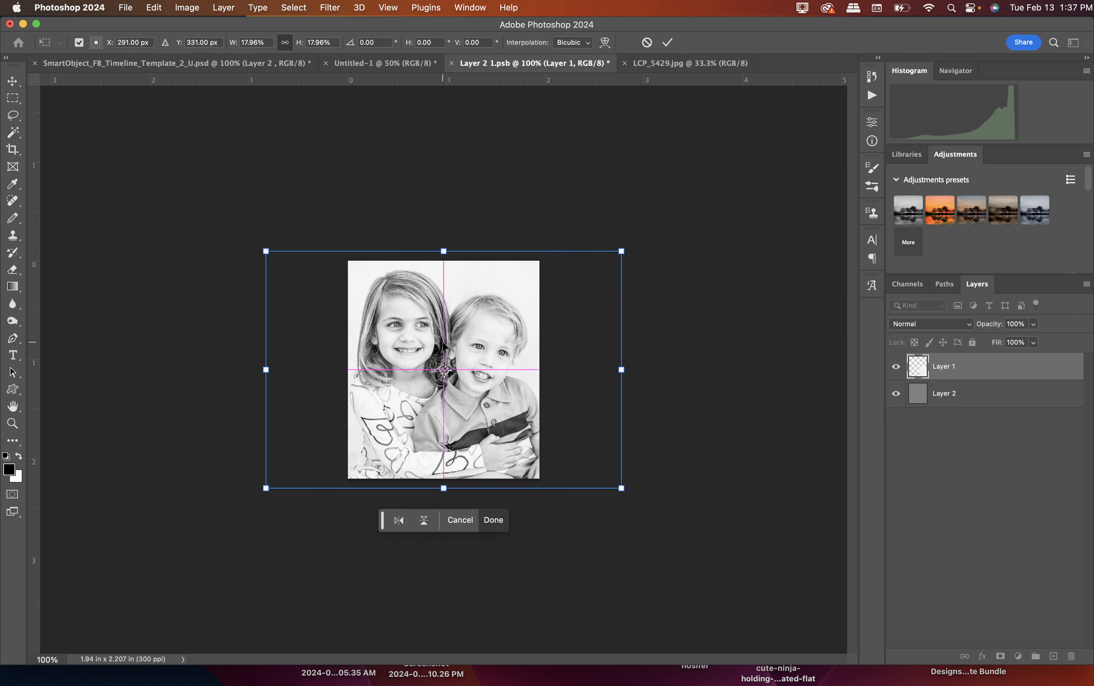
key(Return)
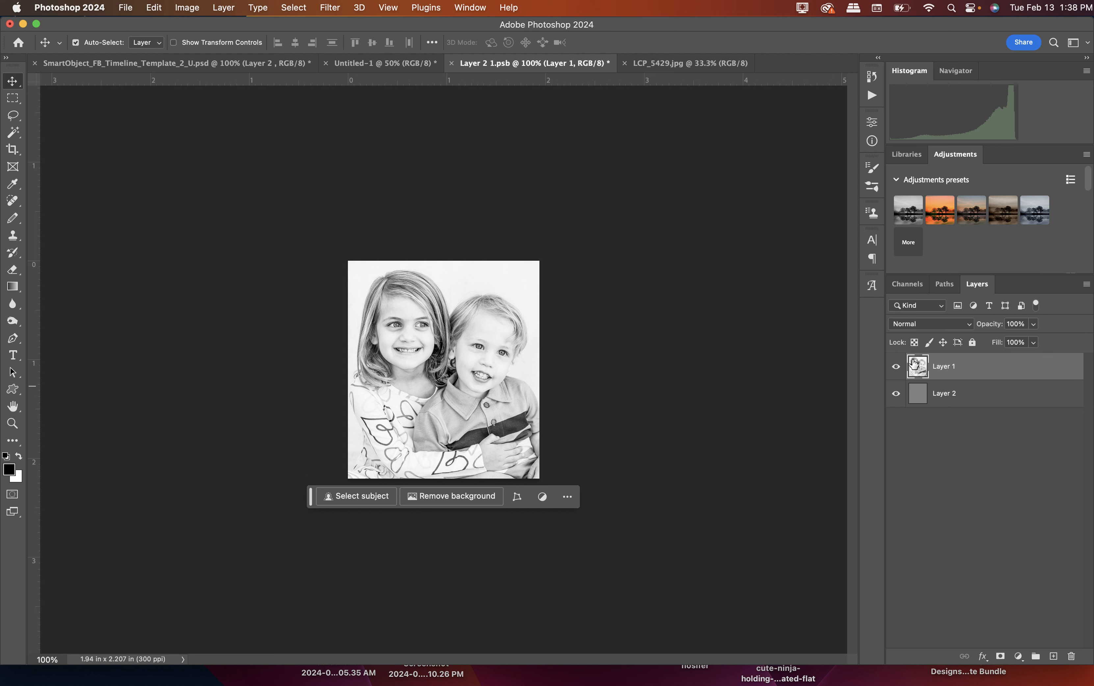
Save the Layer 2 smart object document, and close LCP_5429.jpg and the smart object document.
click(129, 8)
click(144, 139)
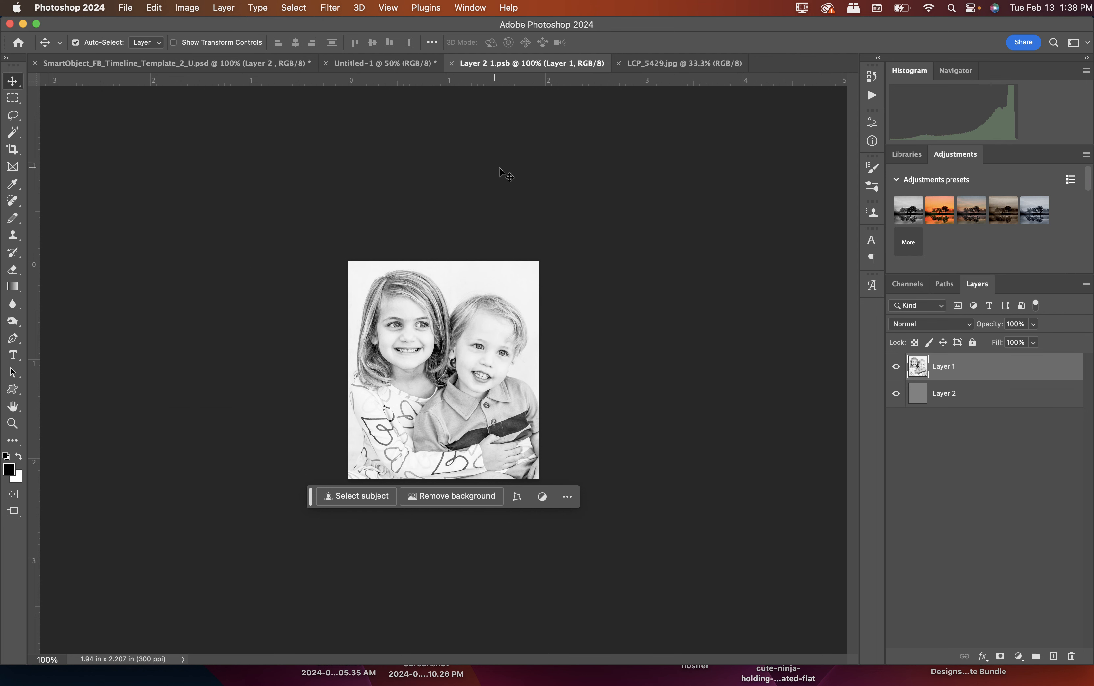
click(618, 63)
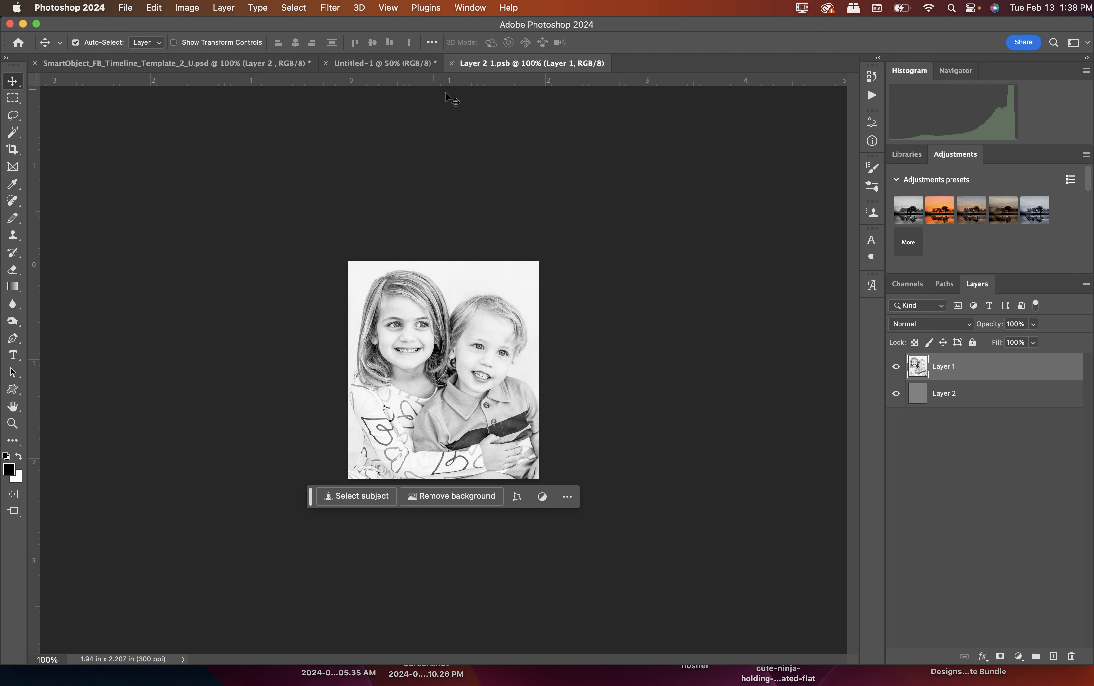
click(452, 61)
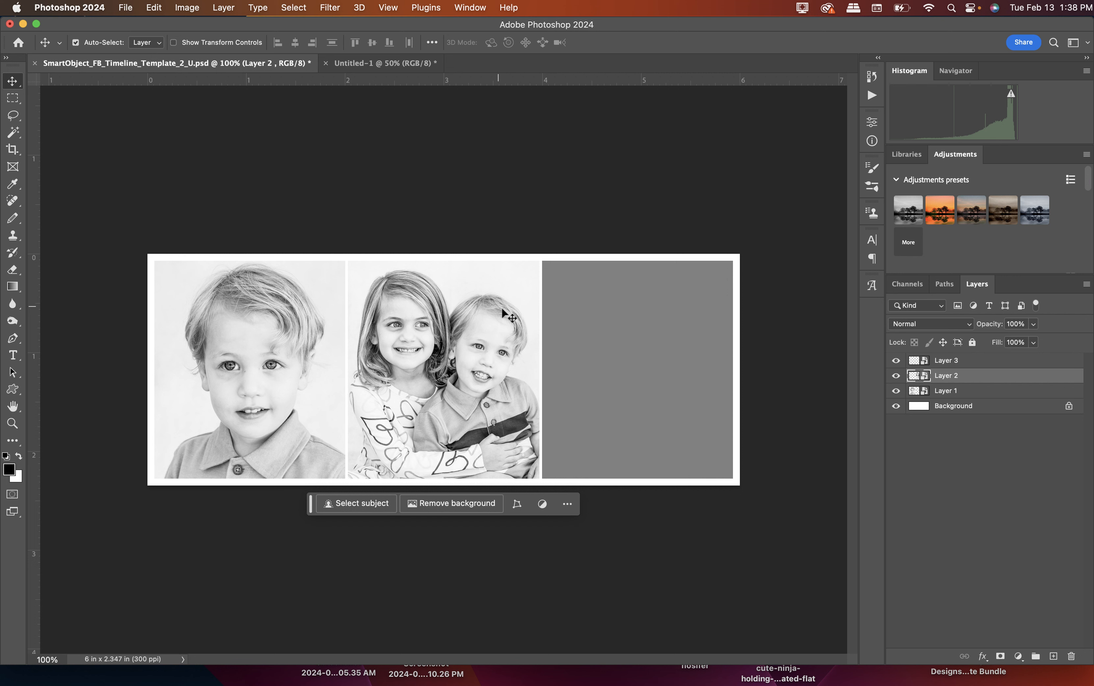
Open the contents of the Layer 3 smart object and open the photo LCP_5508.jpg.
click(920, 362)
double_click(919, 361)
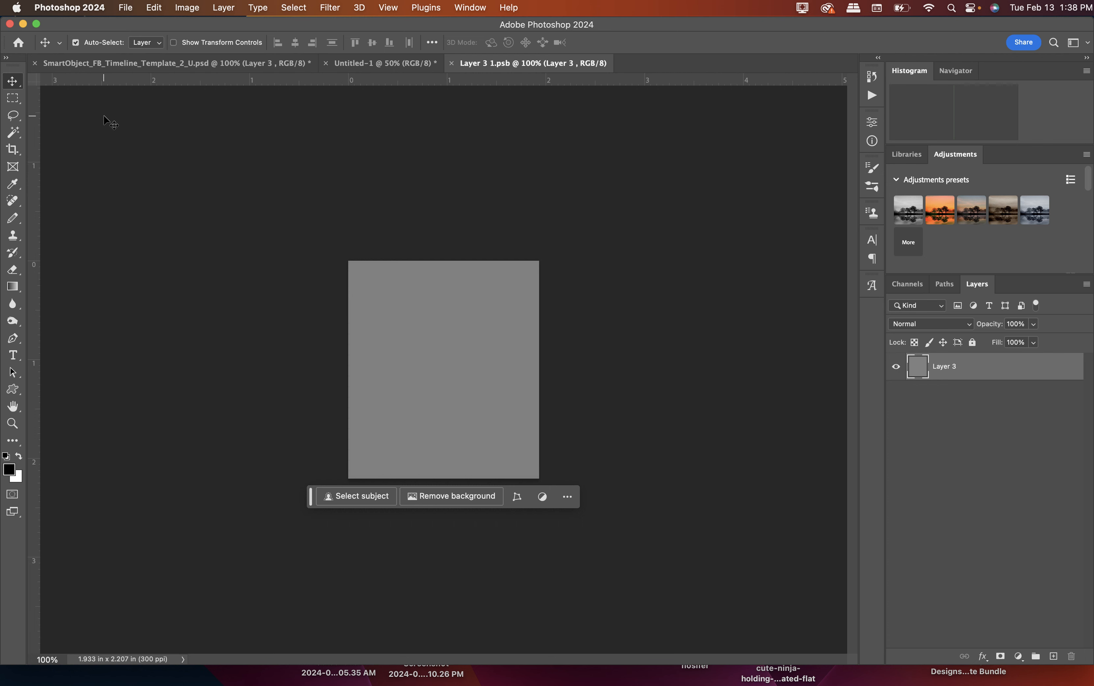
click(125, 7)
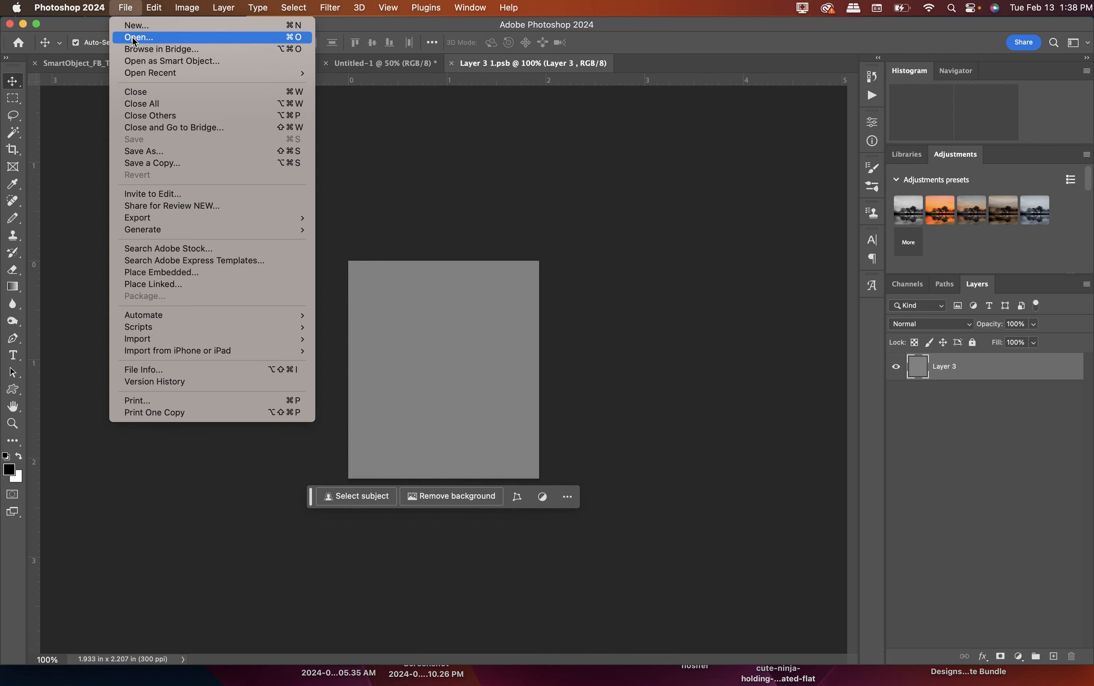
click(134, 39)
scroll(402, 211, down, 3)
scroll(402, 211, down, 6)
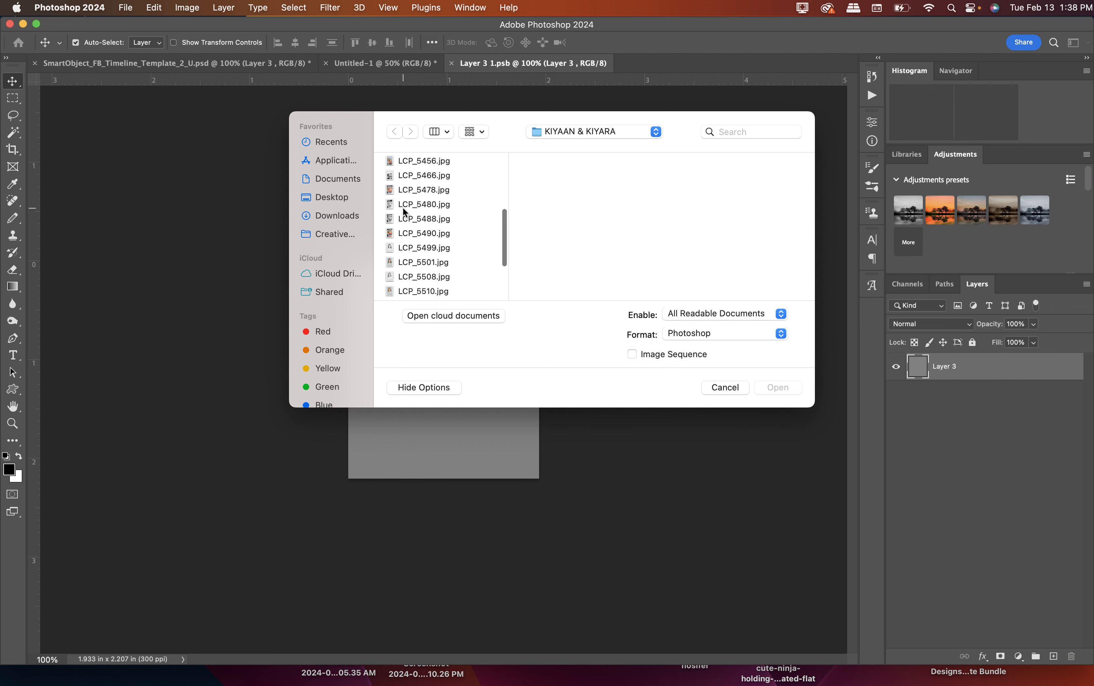
click(411, 248)
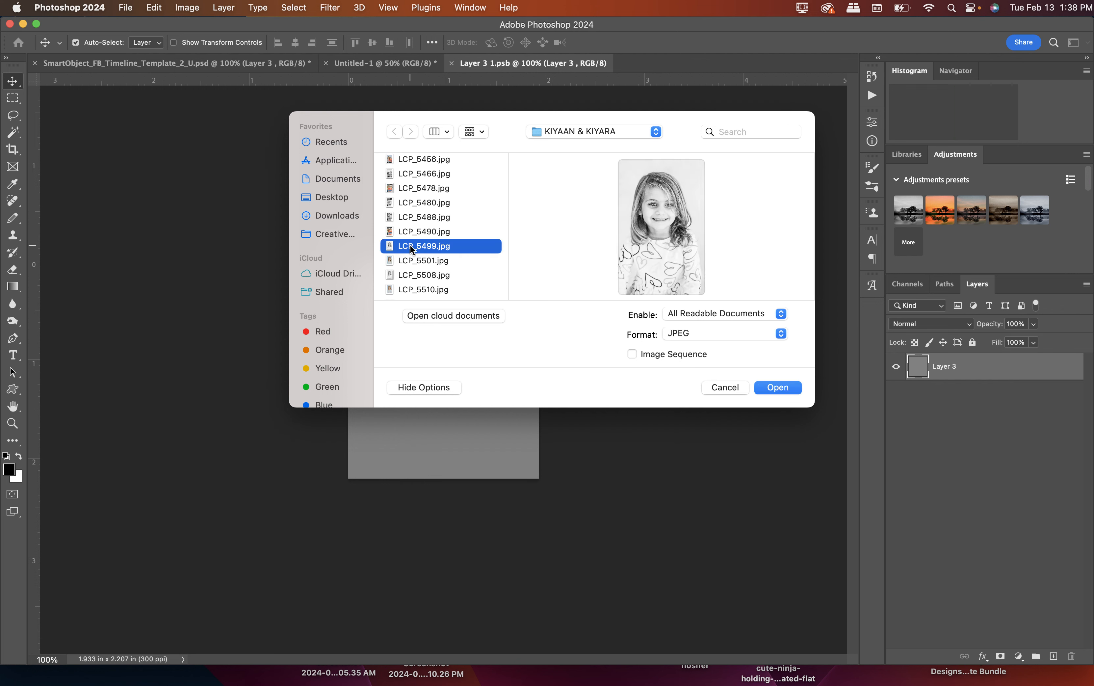
click(411, 275)
click(773, 388)
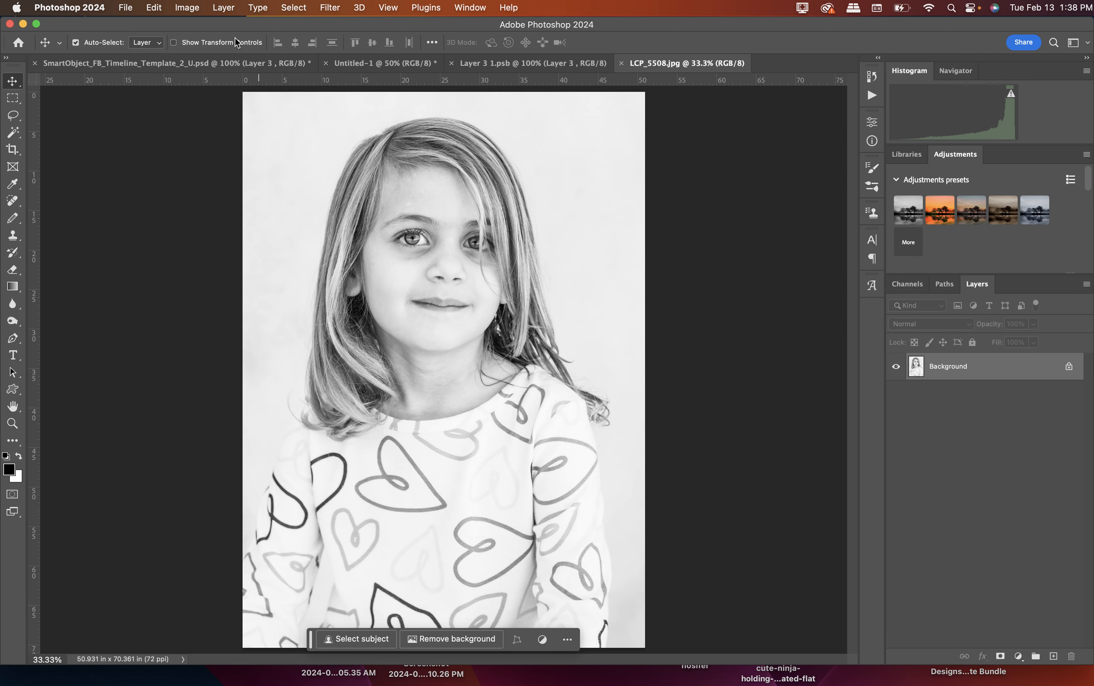
Copy the entire LCP_5508.jpg photo and paste it into the Layer 3 smart object document.
click(284, 7)
click(286, 25)
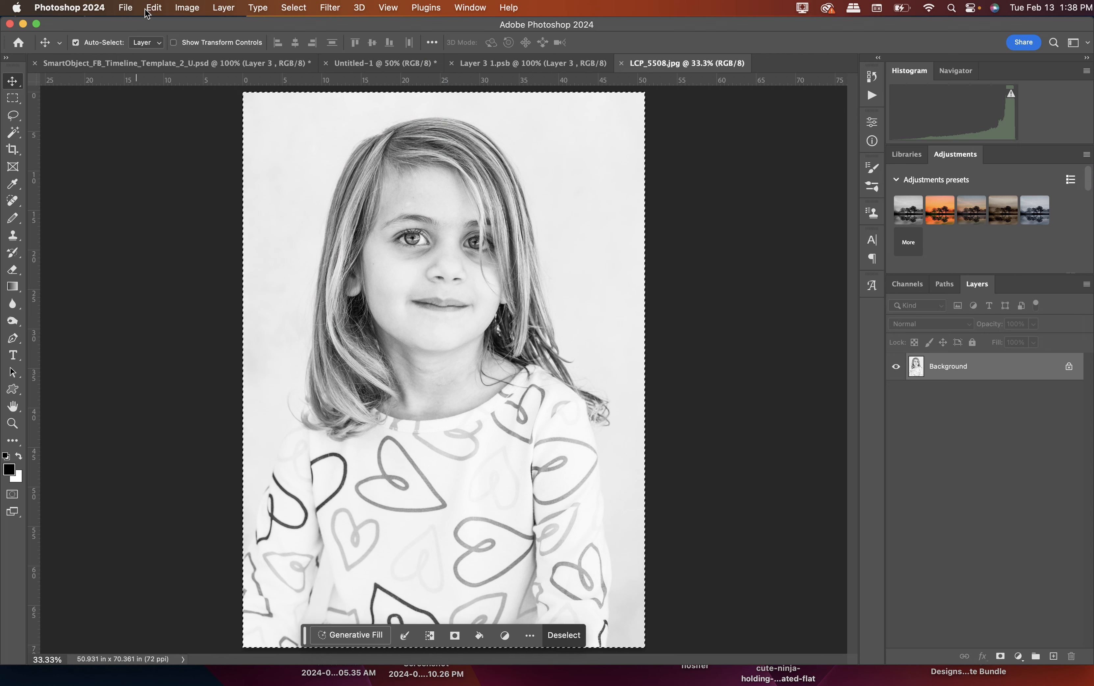
click(154, 8)
click(164, 99)
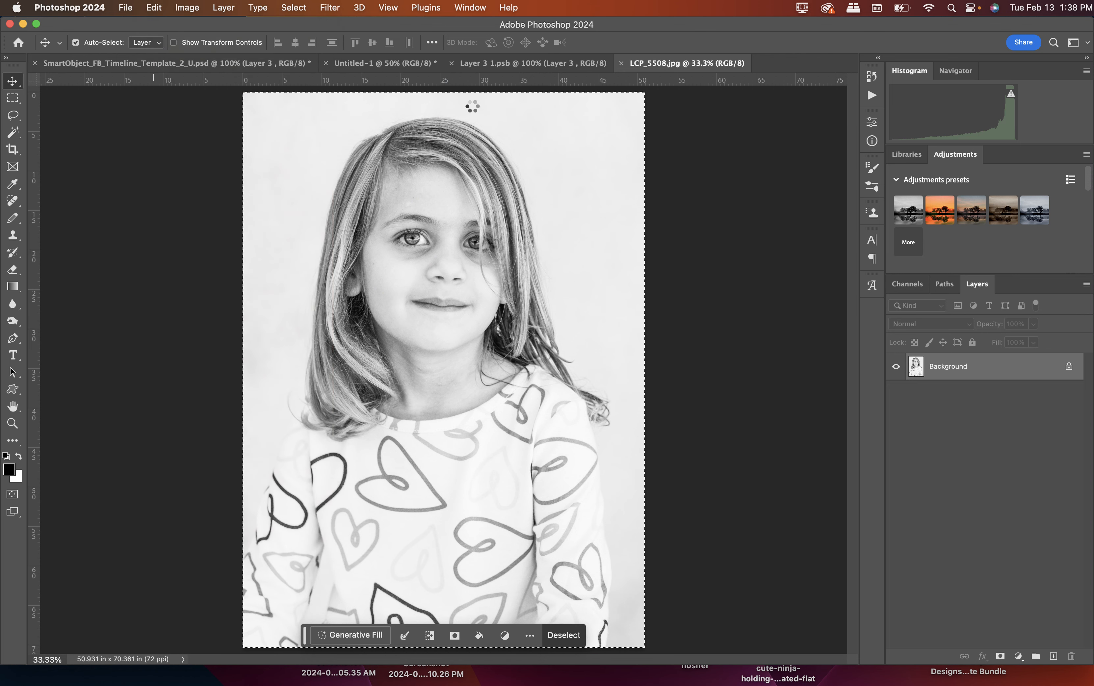
click(492, 61)
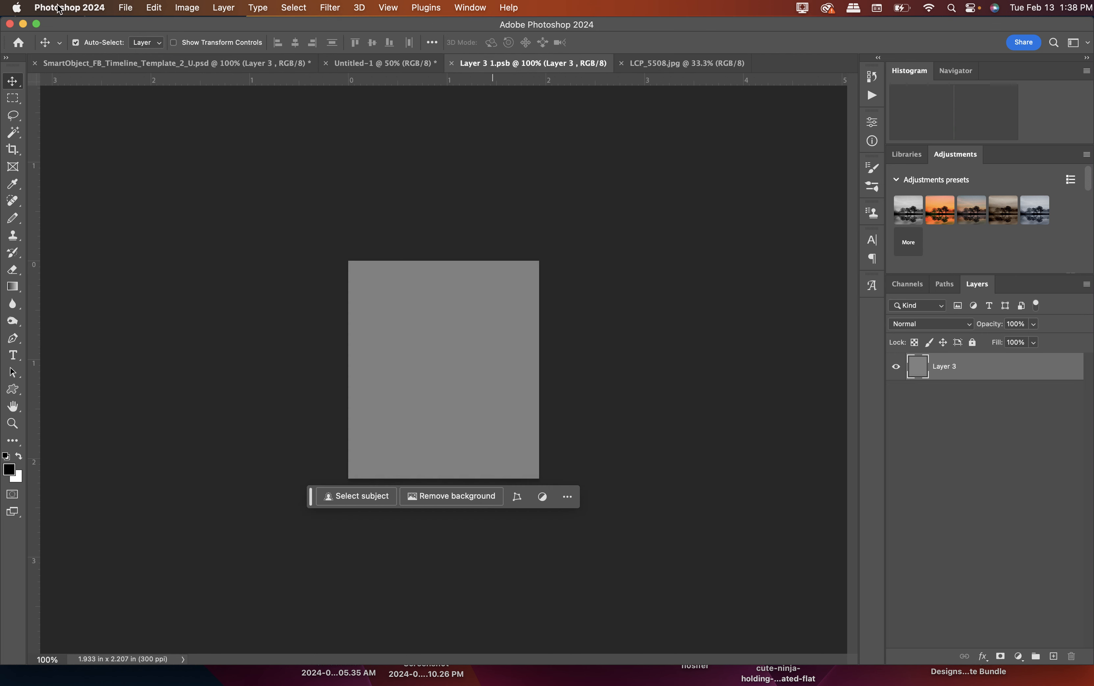
click(146, 8)
click(175, 125)
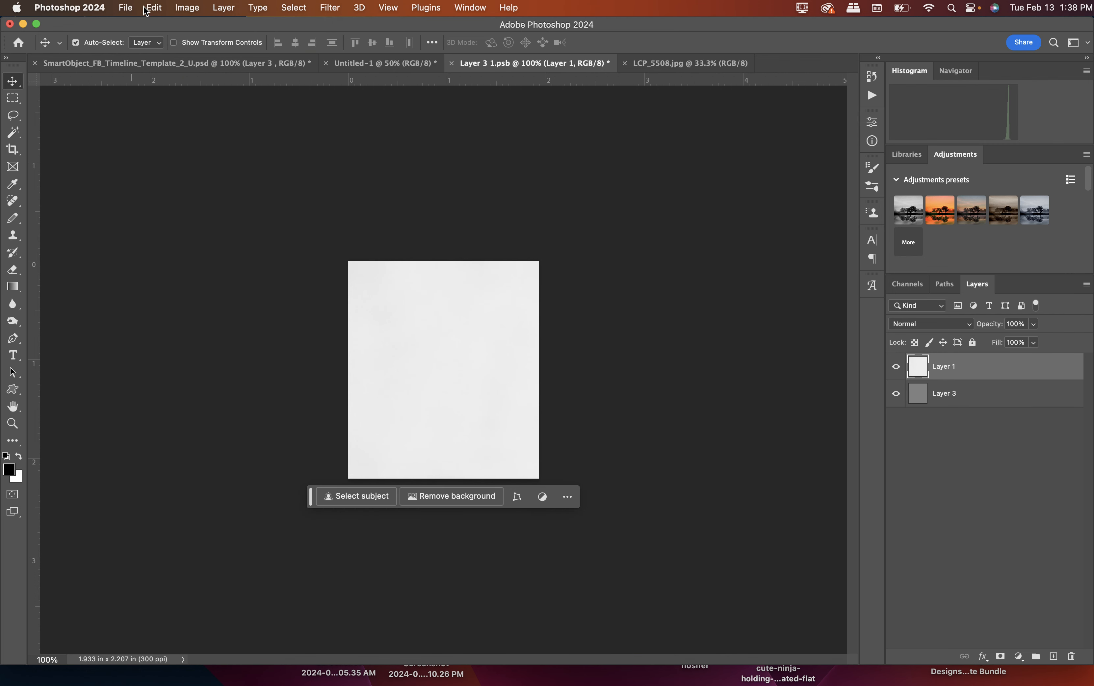
Scale the pasted photo of the girl to about 19.29%, center it horizontally over the canvas, and apply the transform.
click(186, 7)
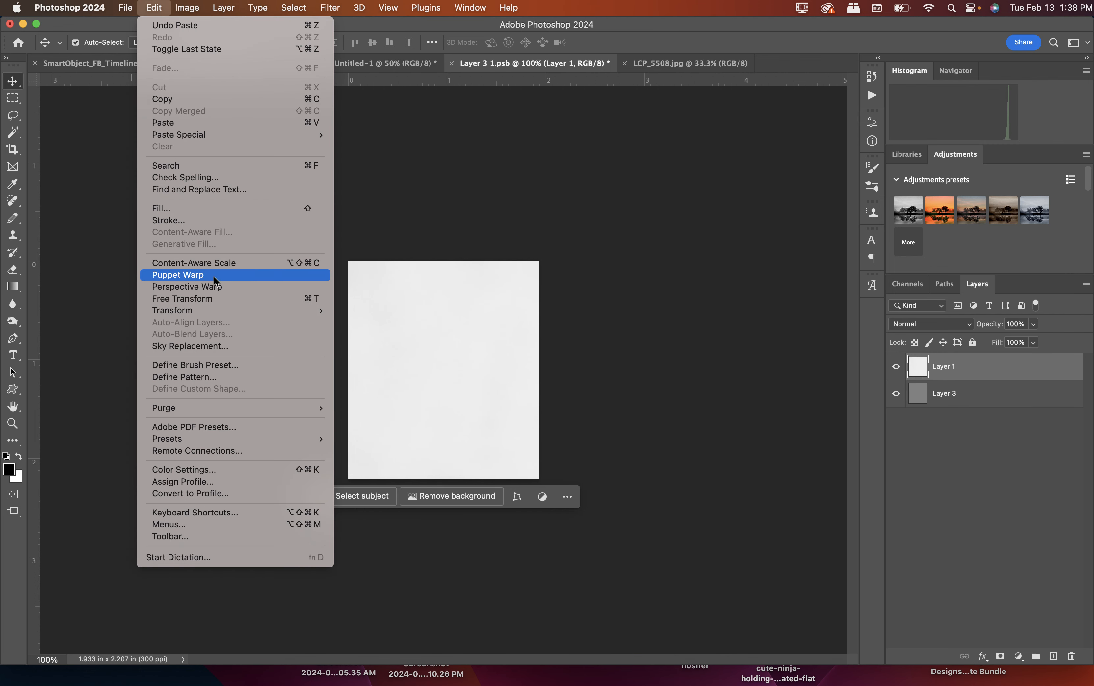
click(218, 298)
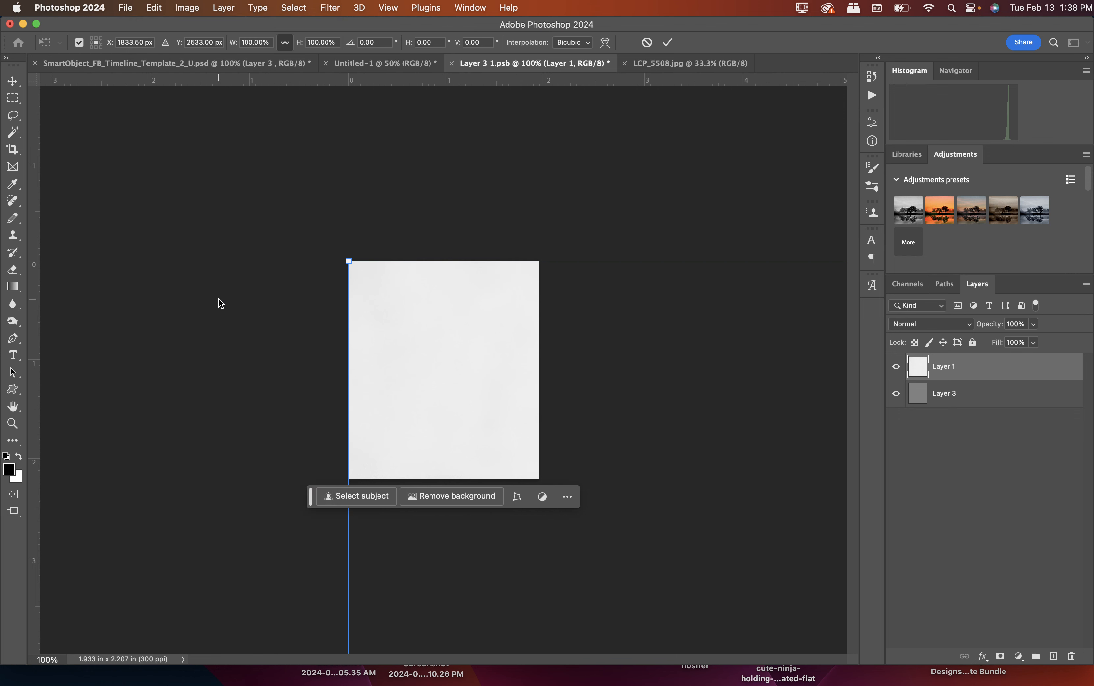
drag(348, 261, 548, 381)
drag(621, 466, 686, 471)
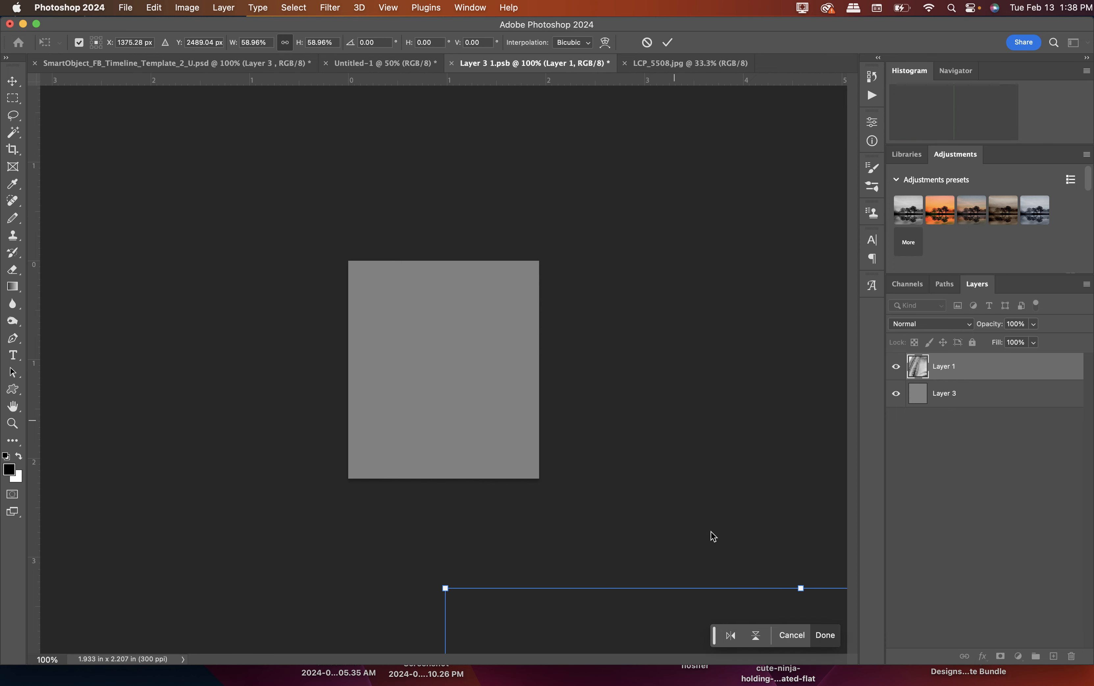
drag(674, 608, 322, 152)
drag(89, 140, 515, 404)
drag(546, 551, 391, 237)
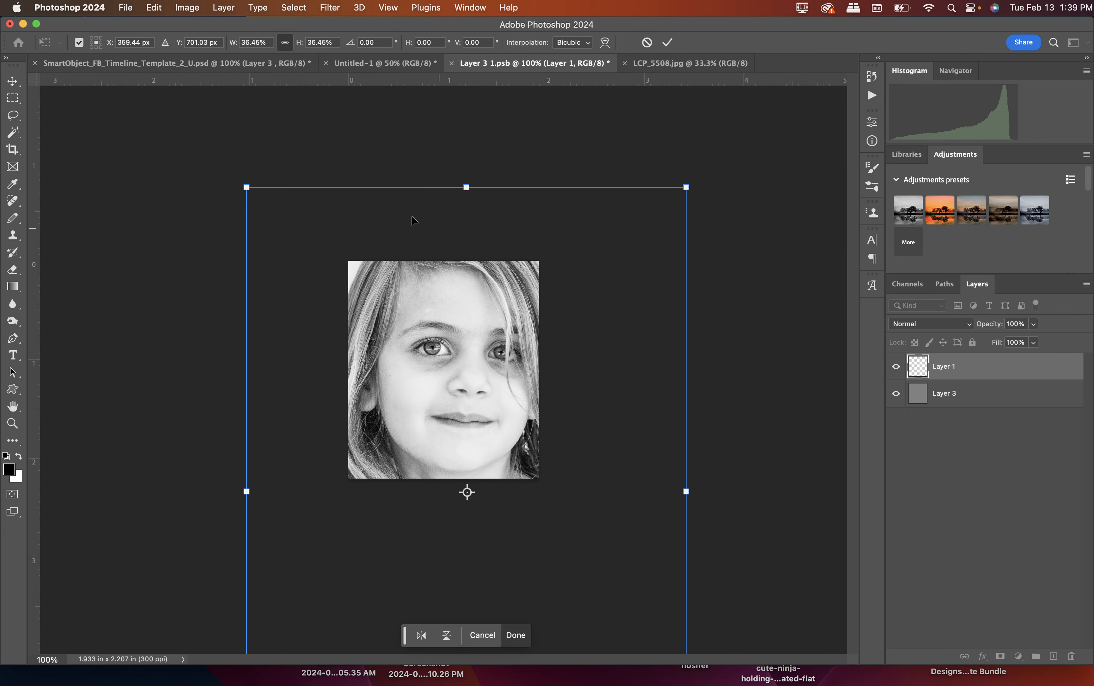
drag(247, 187, 452, 470)
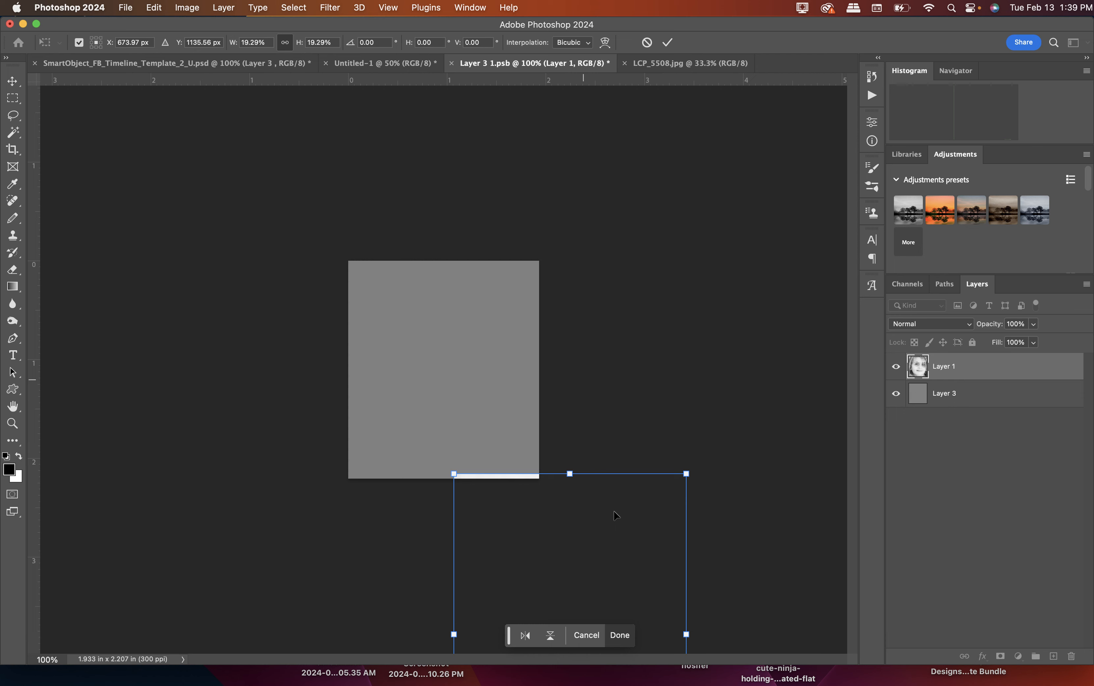
drag(574, 295, 490, 283)
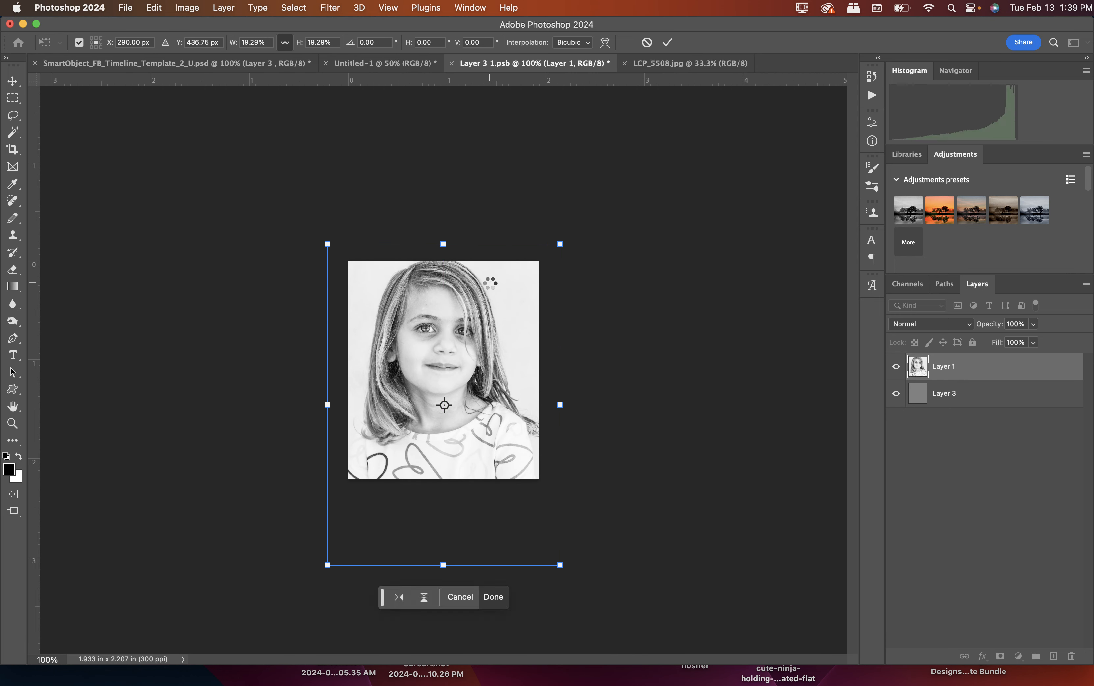
key(Return)
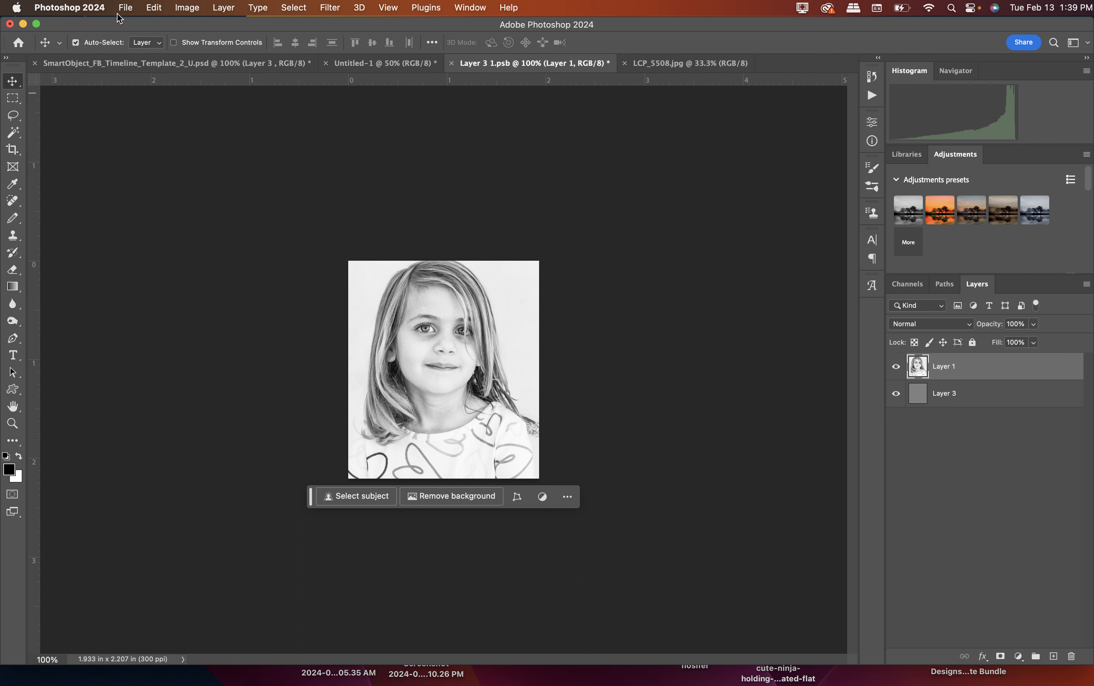
Save the Layer 3 smart object document, and close LCP_5508.jpg and the smart object document.
click(126, 7)
click(149, 140)
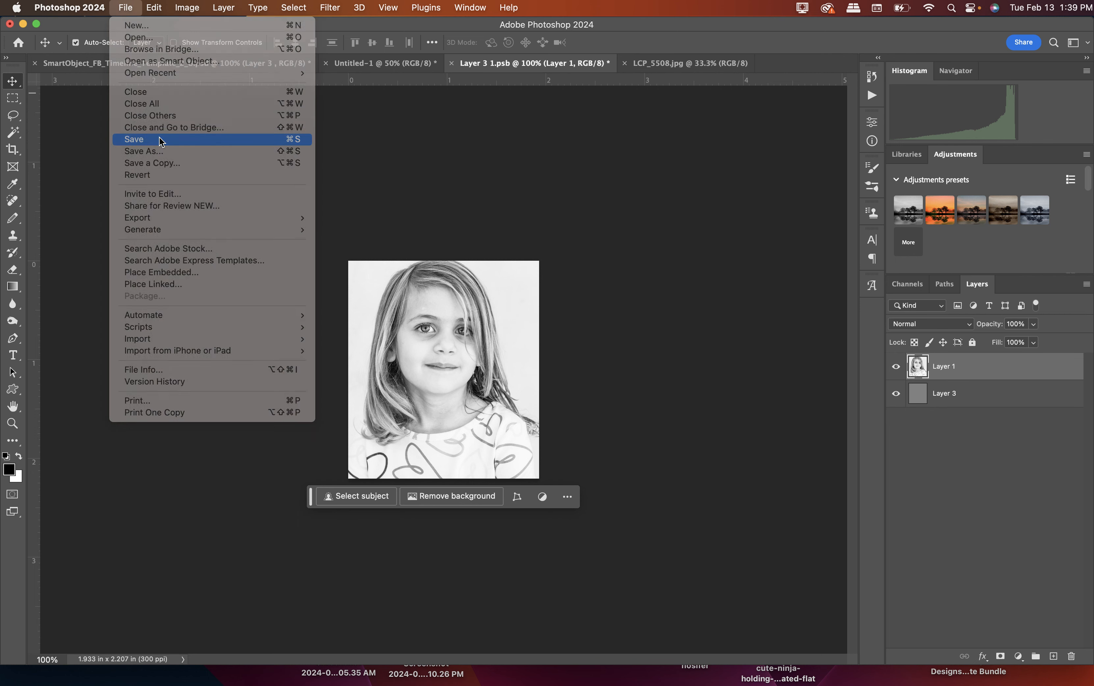
click(616, 64)
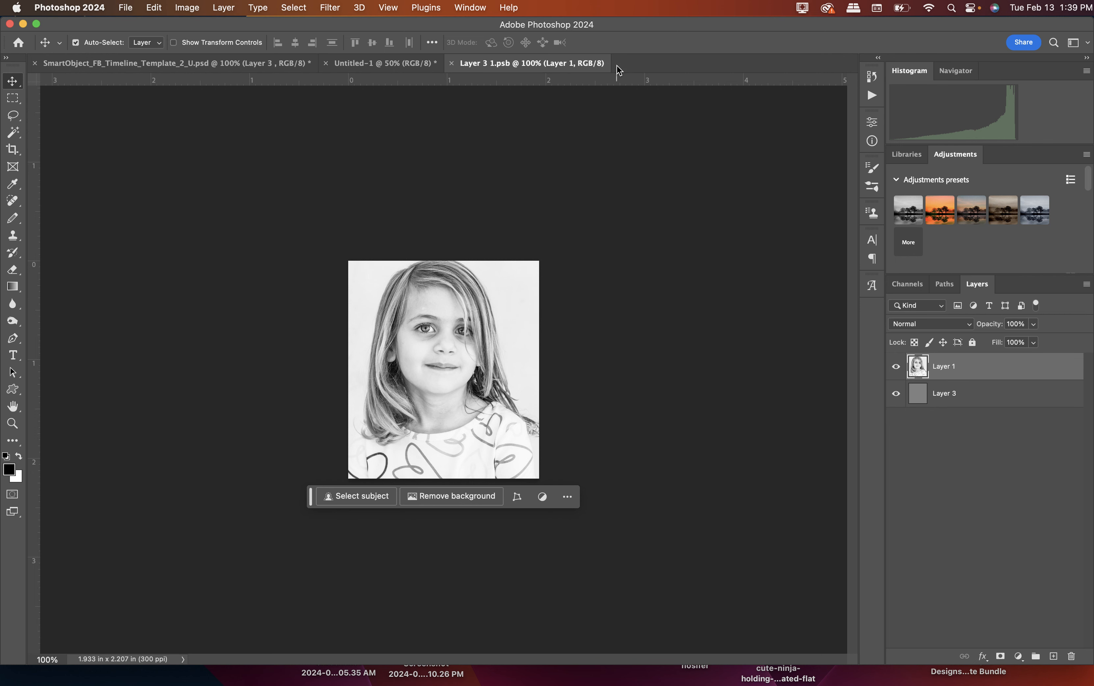
click(451, 64)
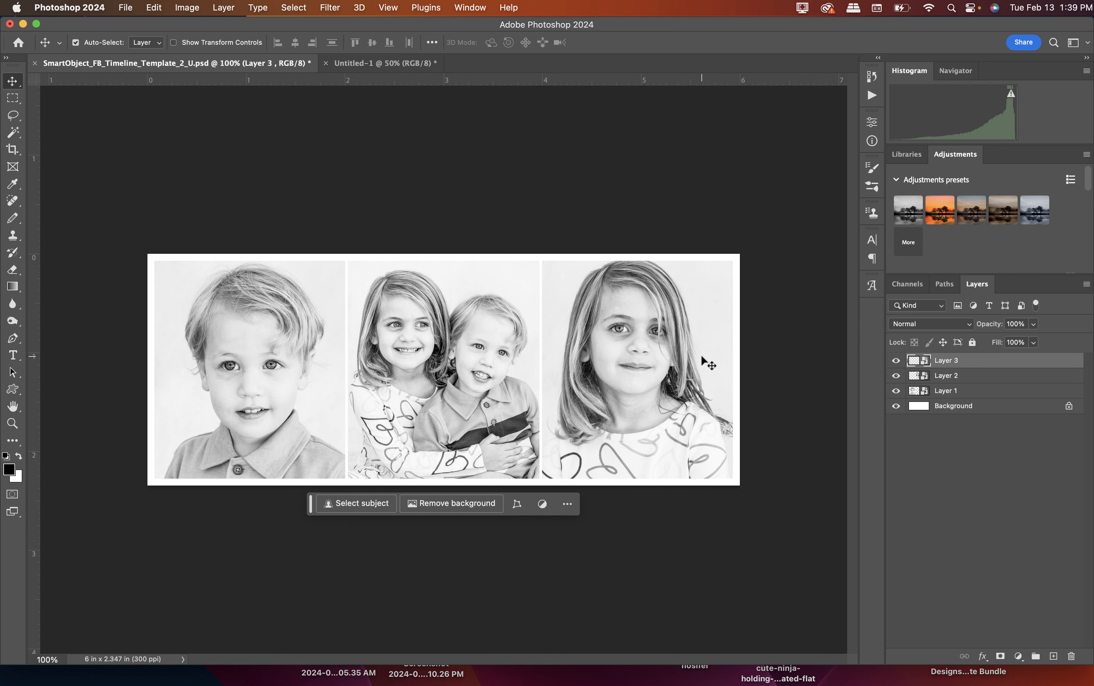
Reopen the contents of the Layer 3 smart object and shift the girl's photo down about 20 px.
double_click(914, 362)
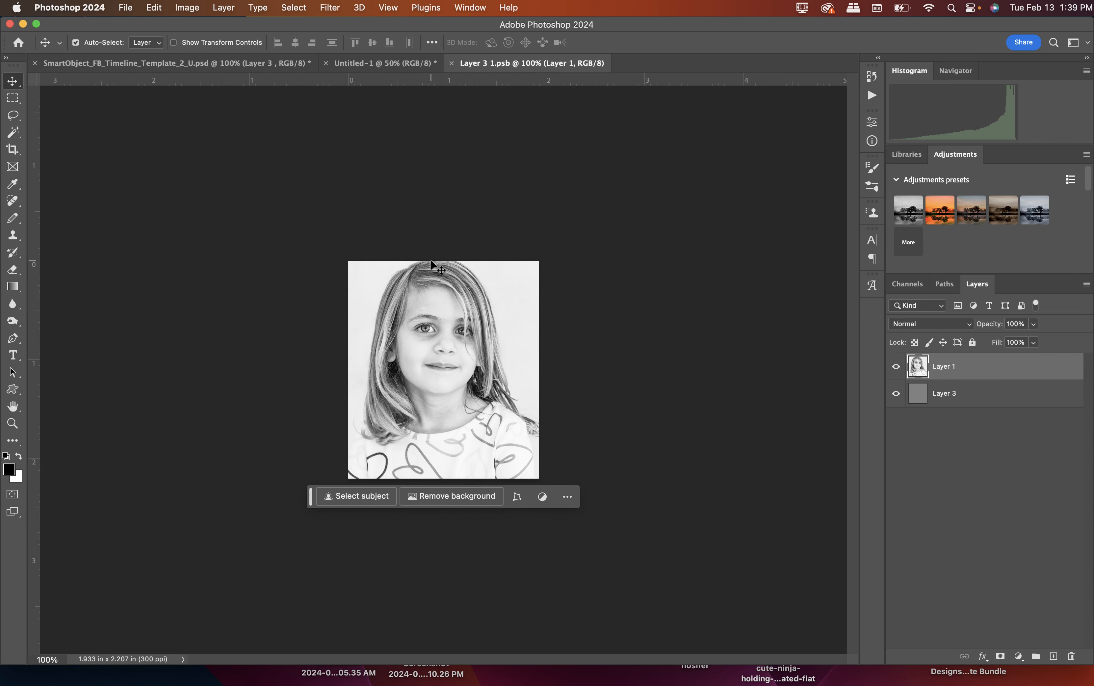
key(super+t)
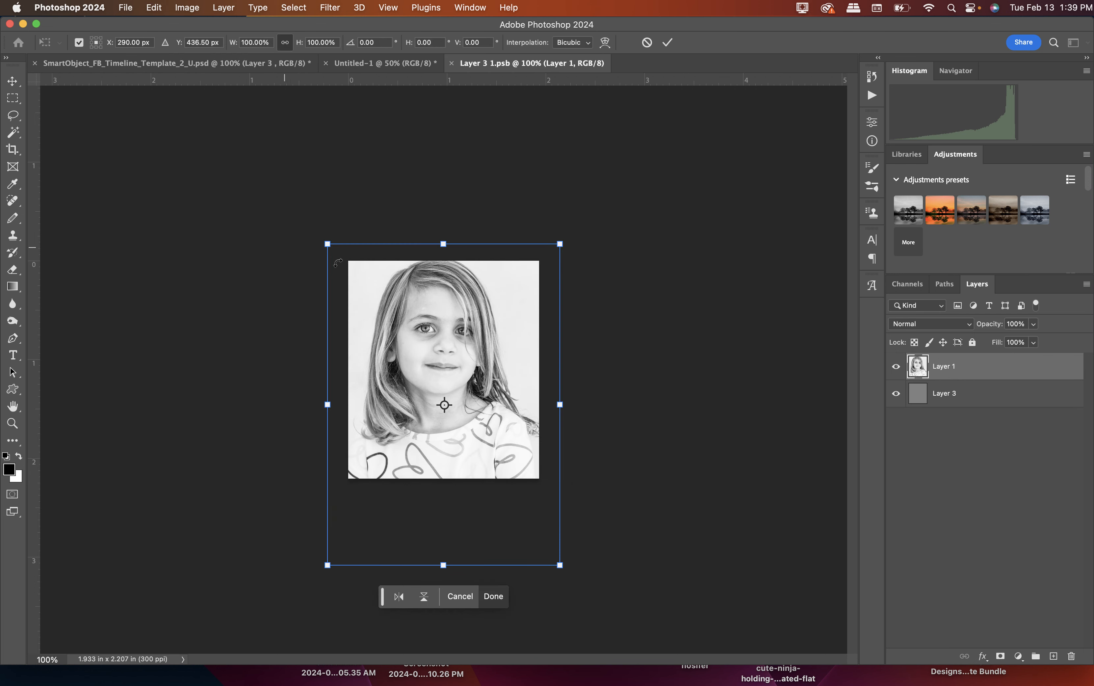
mouse_move(428, 325)
mouse_down()
mouse_move(427, 343)
mouse_move(426, 331)
mouse_up()
key(Return)
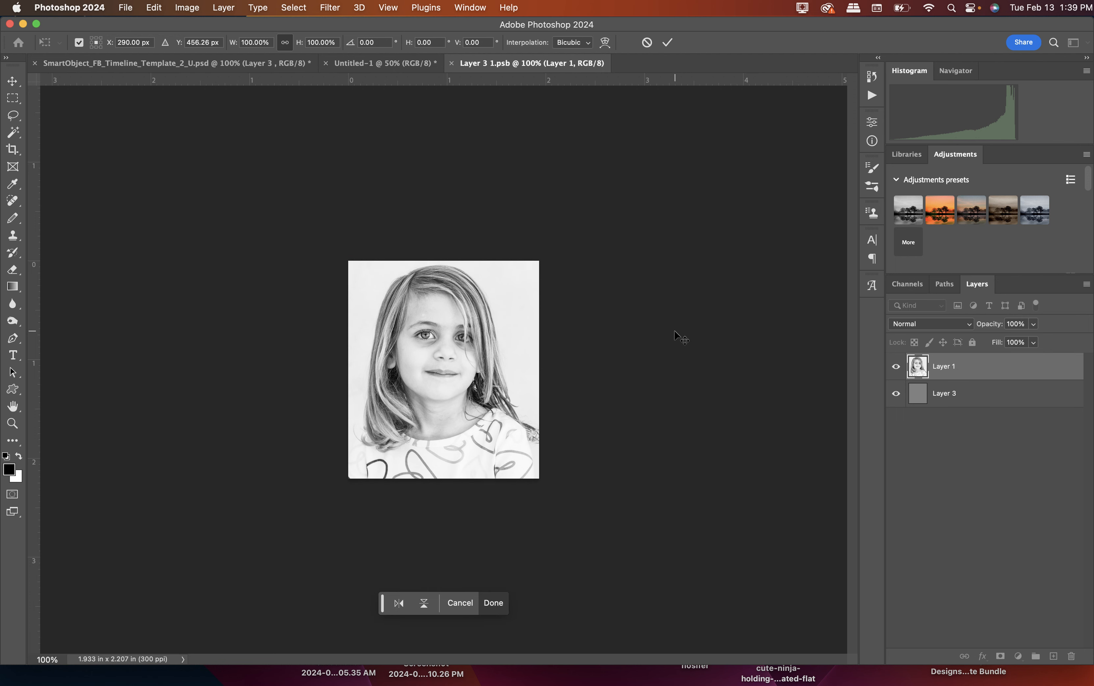
Save the Layer 3 smart object document and return to the SmartObject_FB_Timeline_Template_2_U.psd template.
click(128, 8)
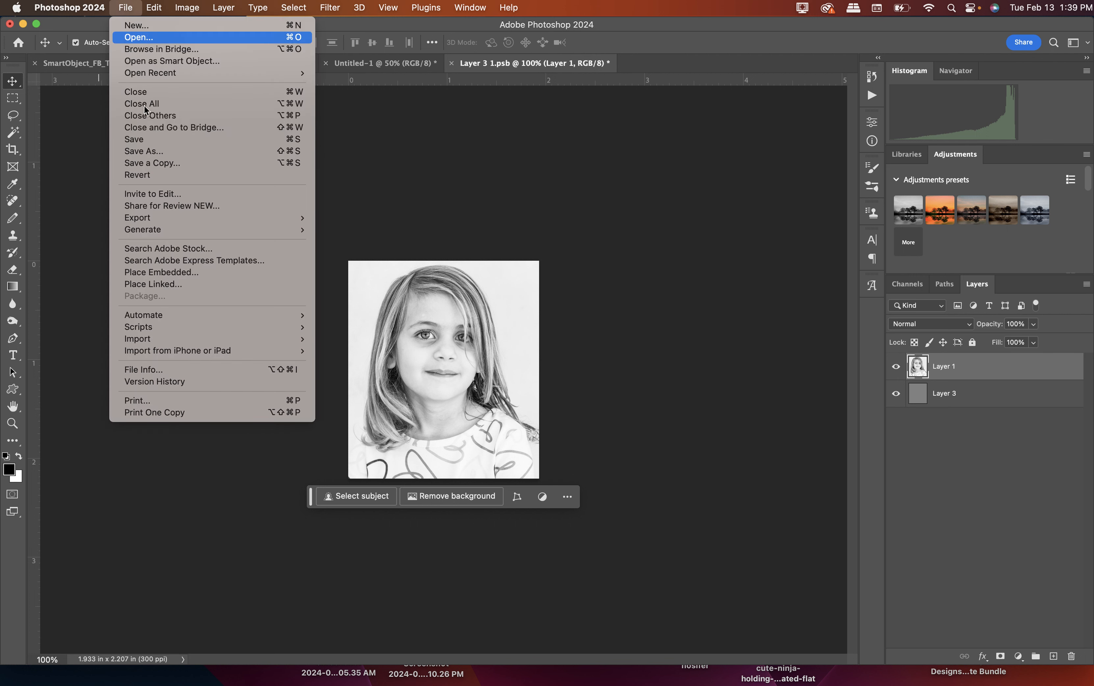
click(145, 139)
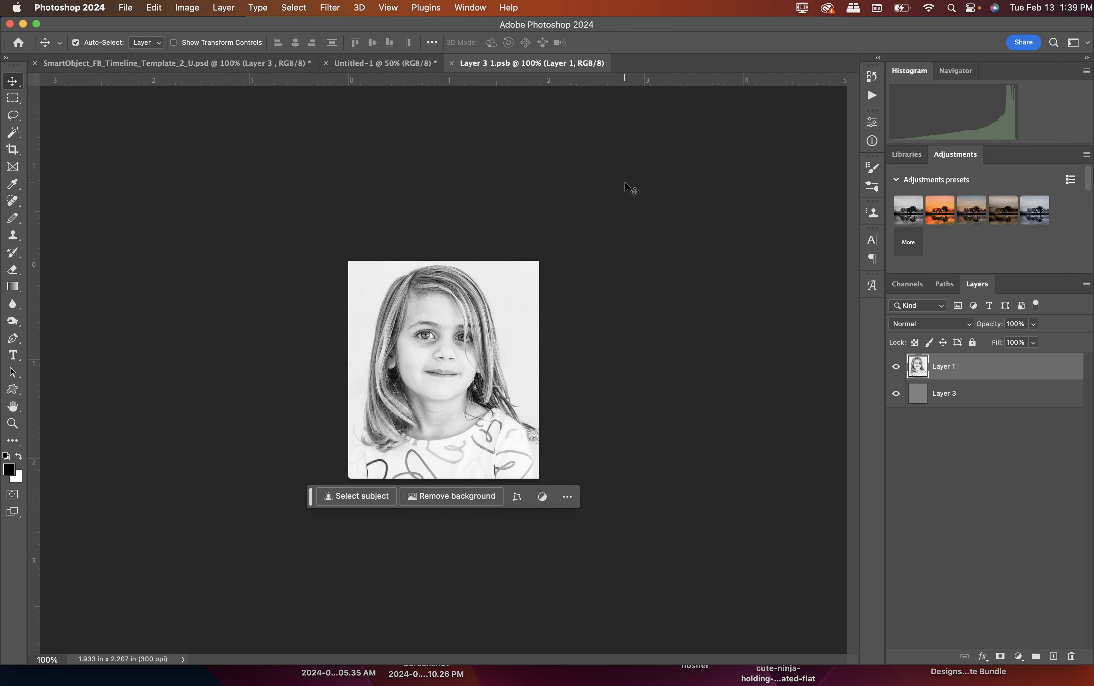
click(180, 62)
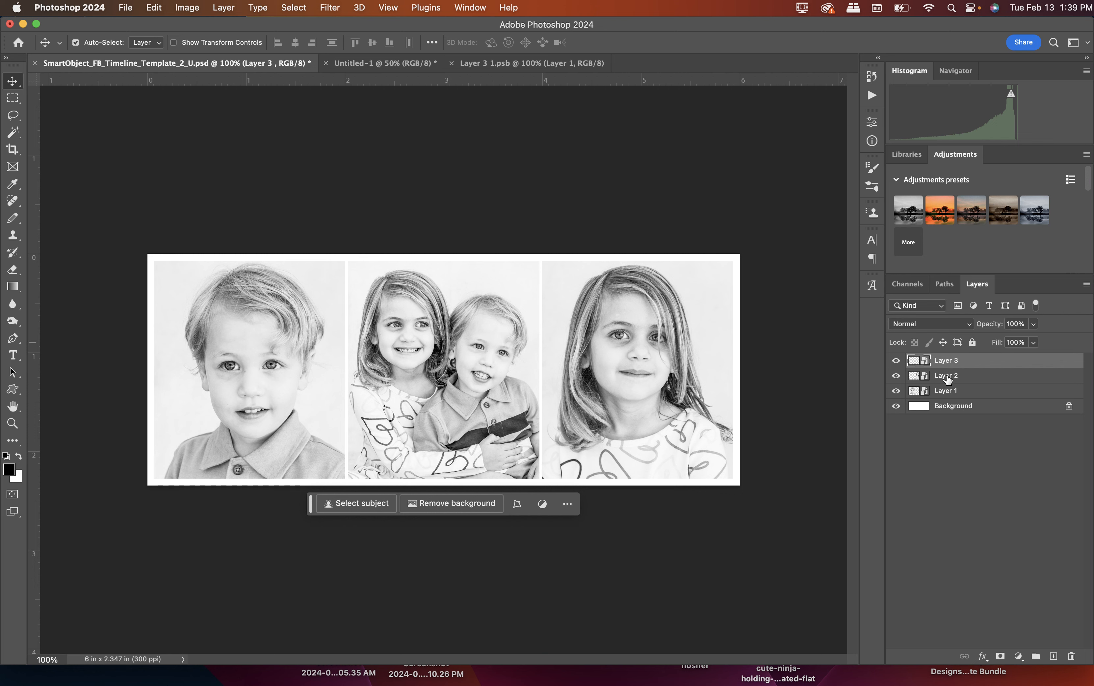
Open the contents of the Layer 2 smart object and add a Color Overlay at 18% opacity to its photo layer.
double_click(925, 377)
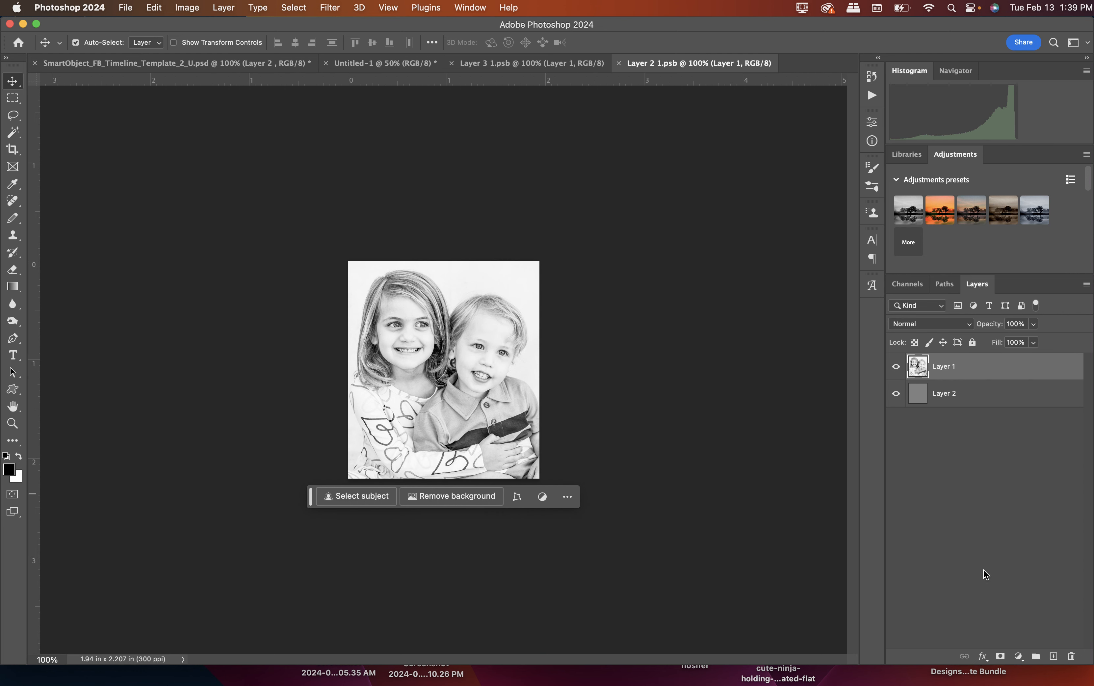
click(982, 656)
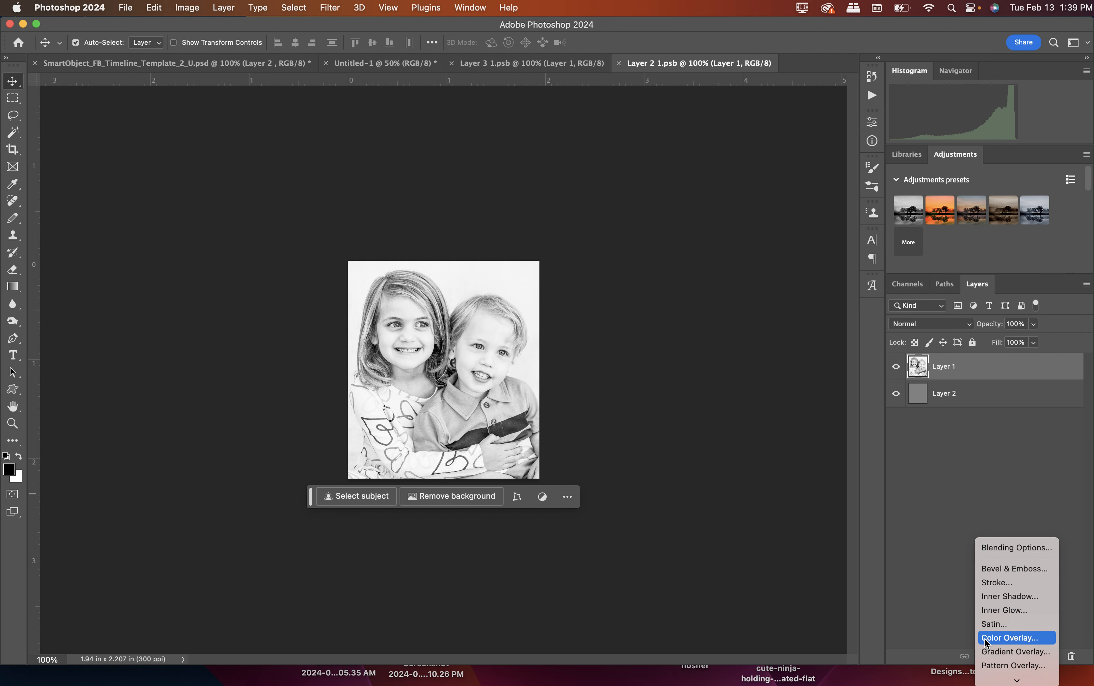
click(984, 638)
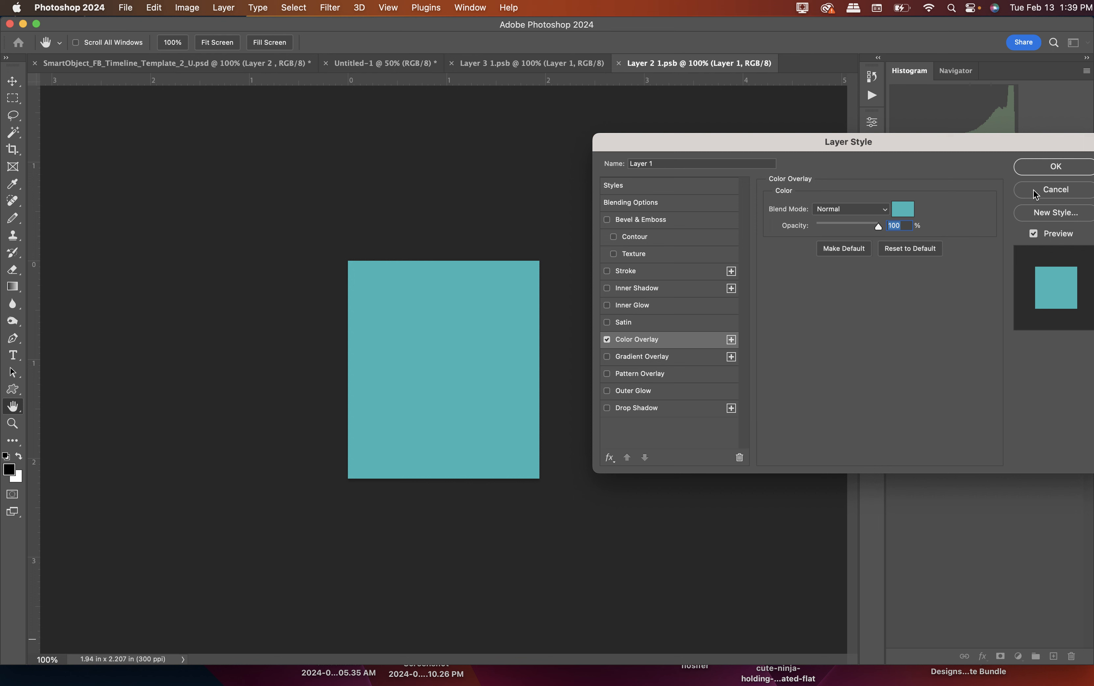
drag(878, 227, 825, 234)
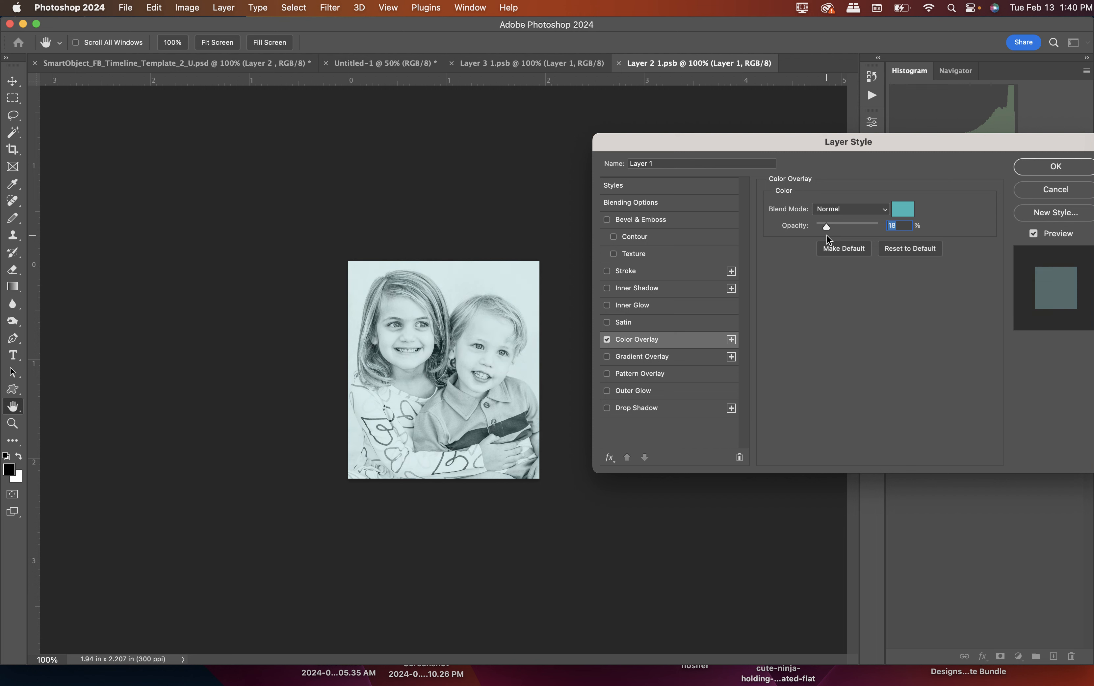
Set the overlay color to the tan b59051, lower the overlay's opacity slightly, and apply the layer style.
click(906, 212)
click(855, 309)
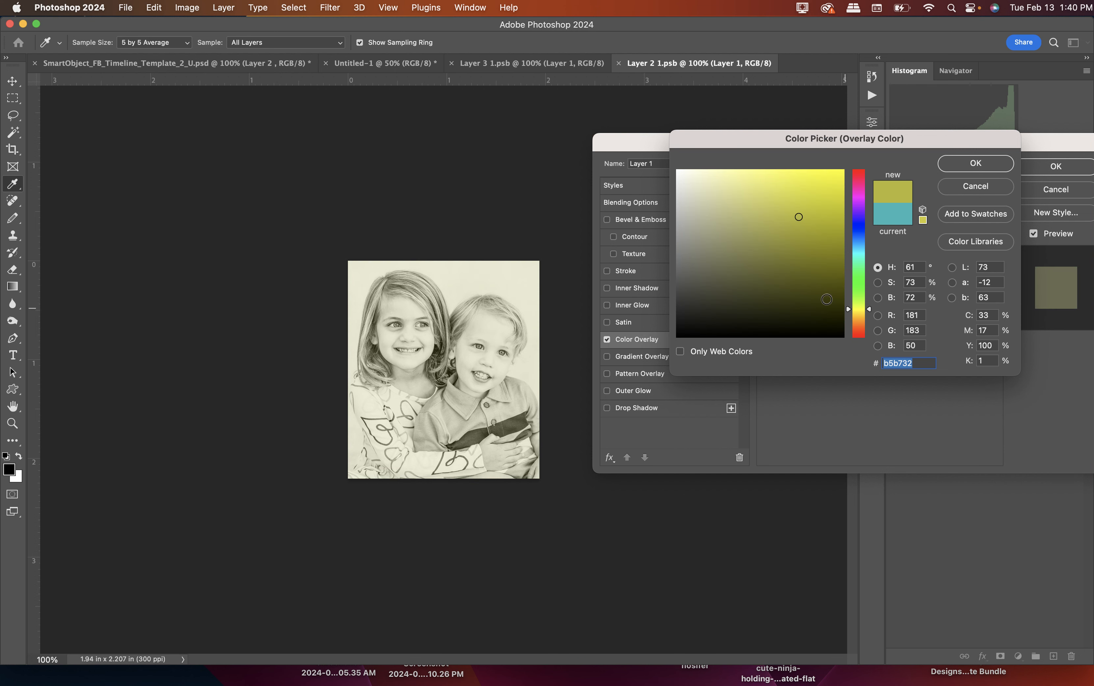
click(856, 319)
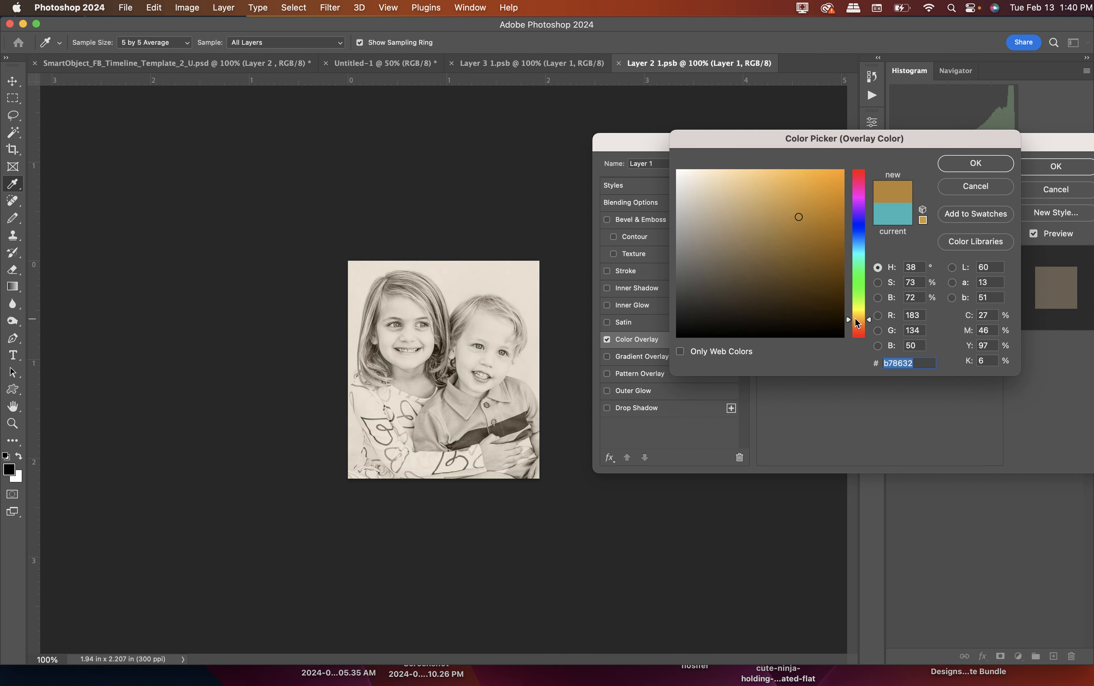
click(777, 224)
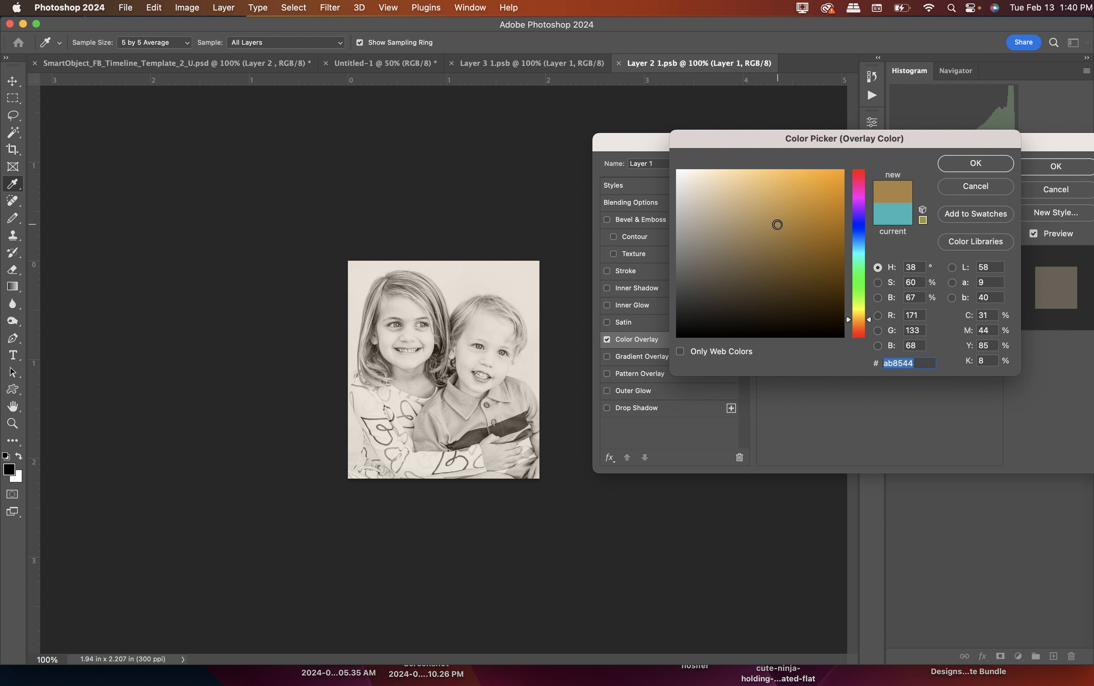
click(769, 218)
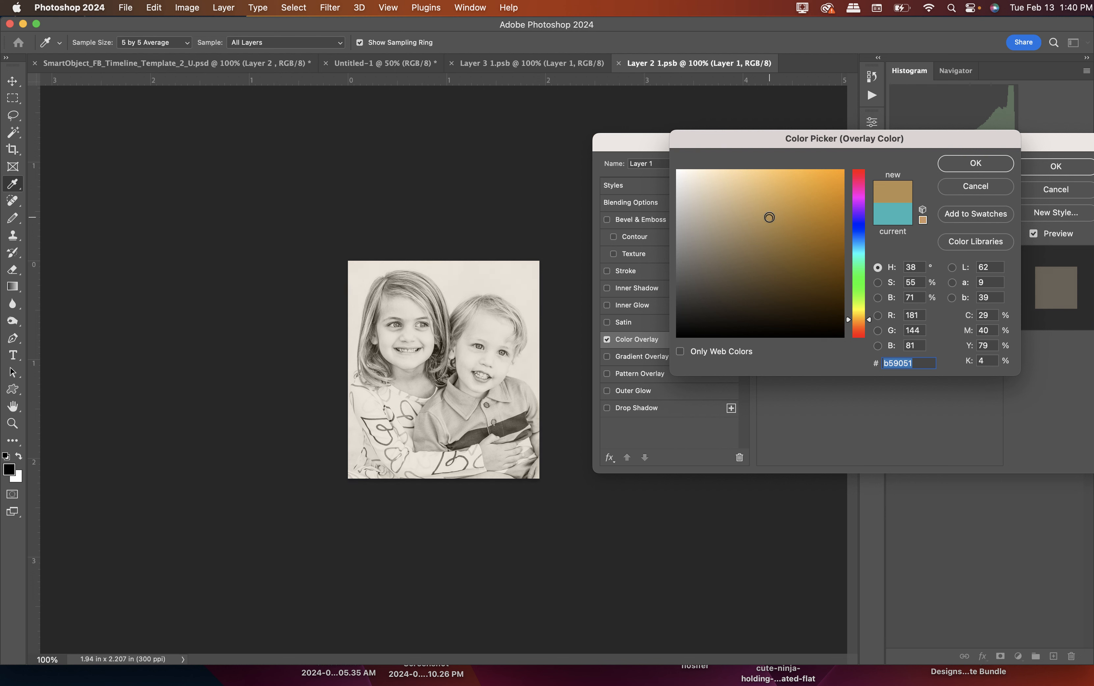
click(985, 166)
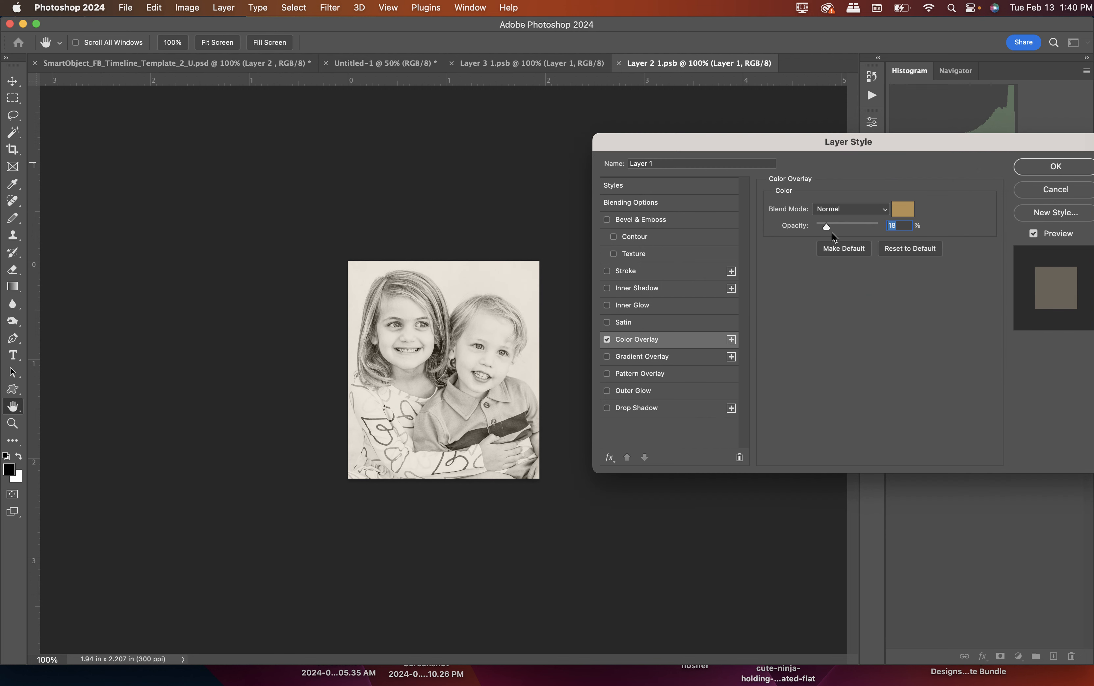
drag(825, 226, 823, 227)
click(1054, 168)
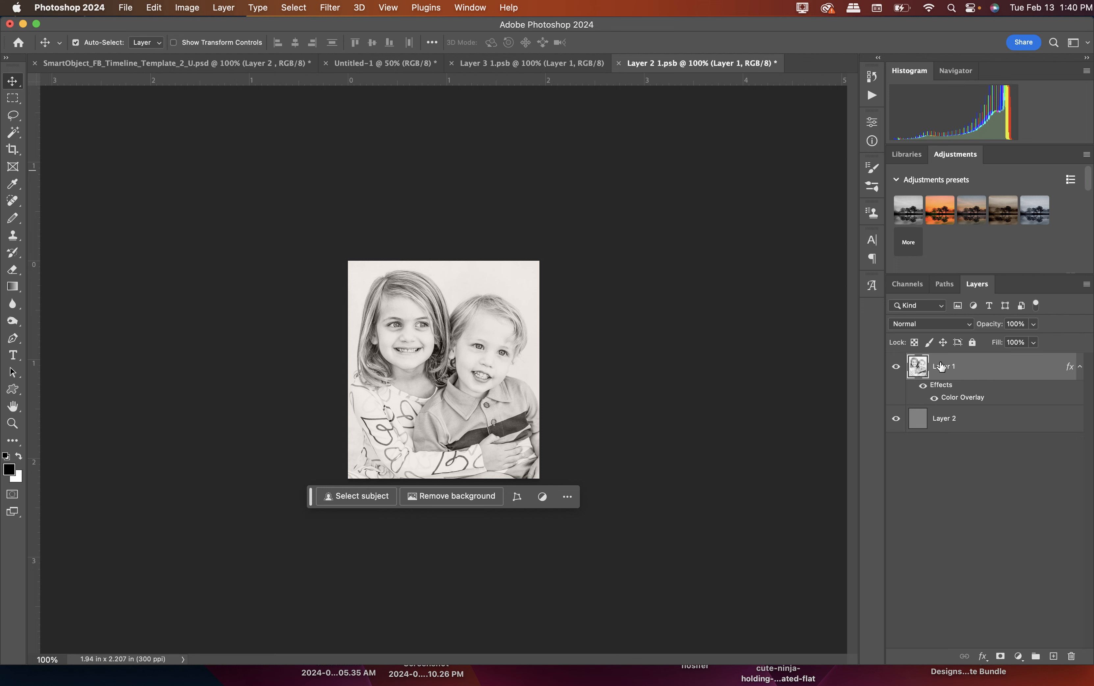
Save the tinted Layer 2 smart object document and switch back to the timeline template.
click(126, 7)
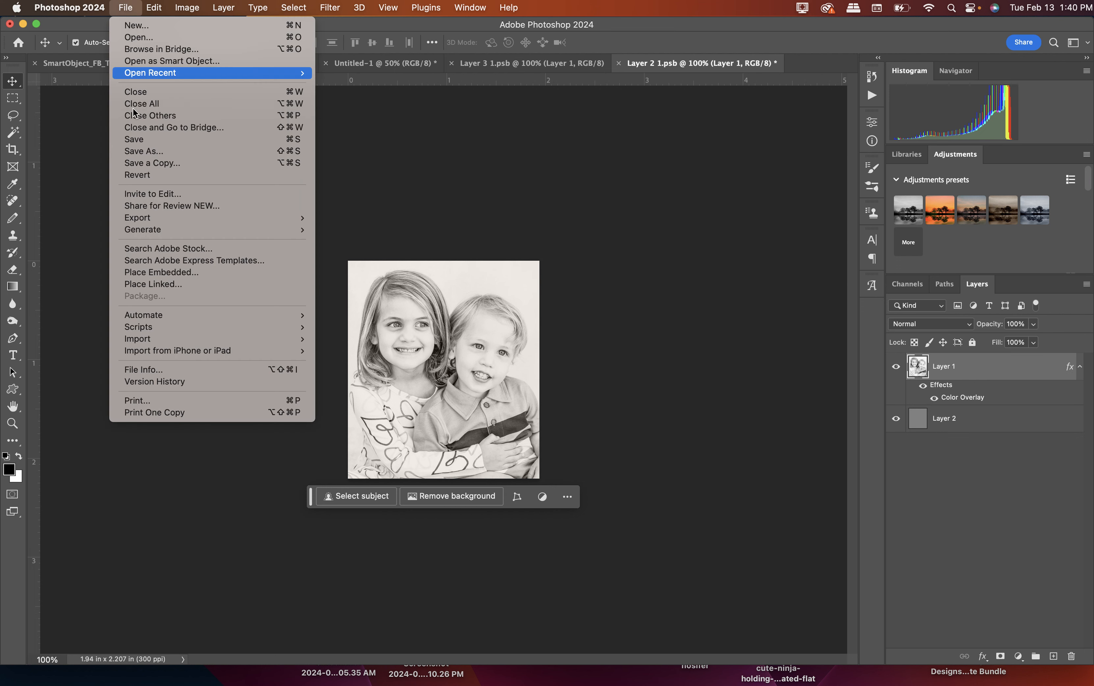
click(134, 139)
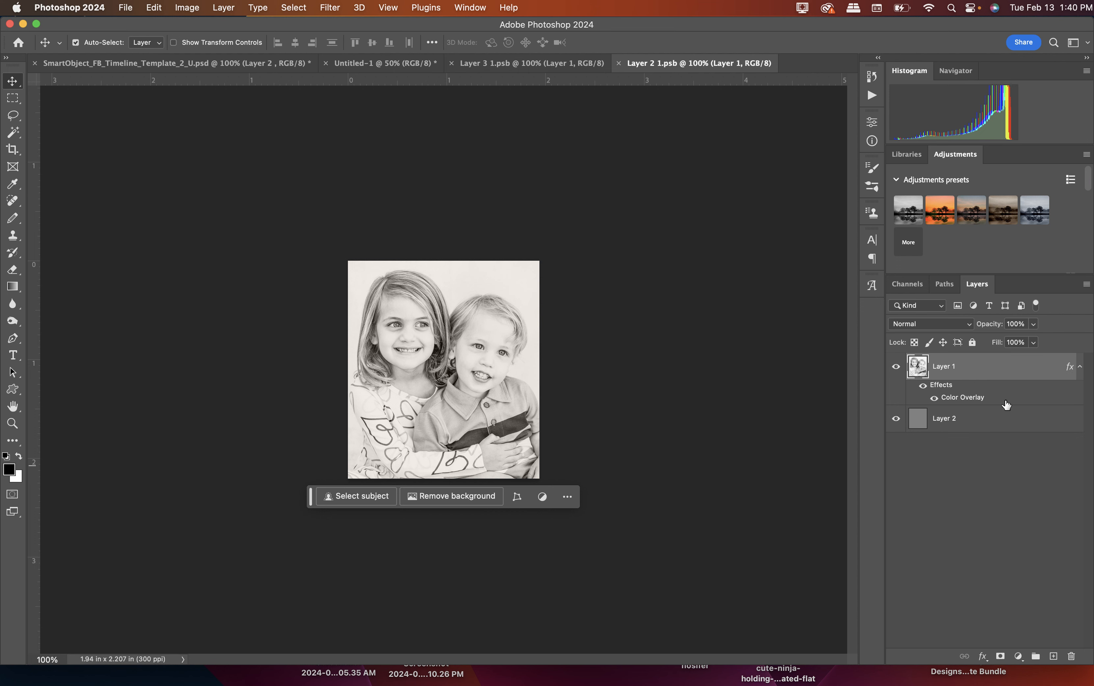
click(185, 62)
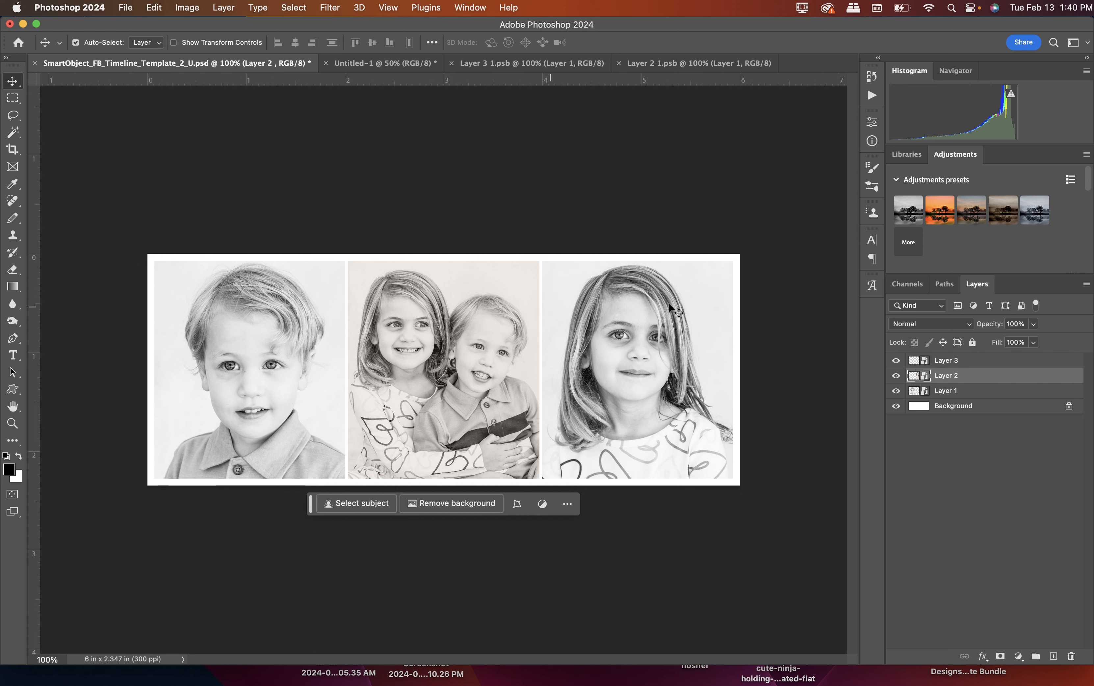
Hide the photo layer's effects inside the Layer 2 smart object, then save it and return to the timeline template.
double_click(924, 377)
click(924, 388)
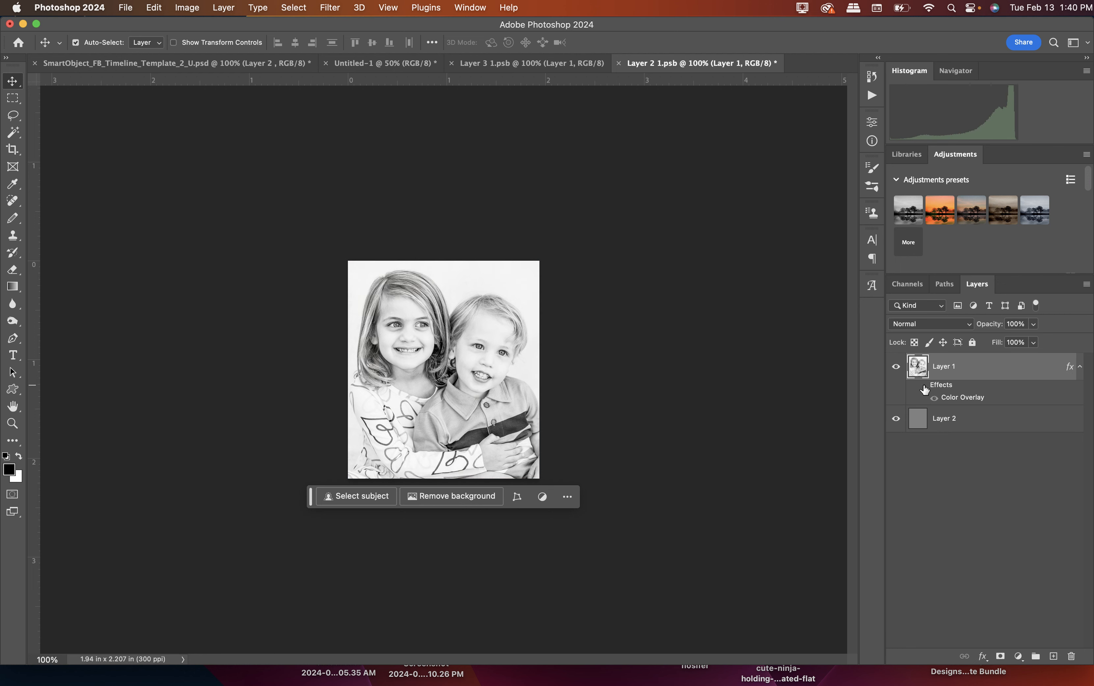
click(128, 7)
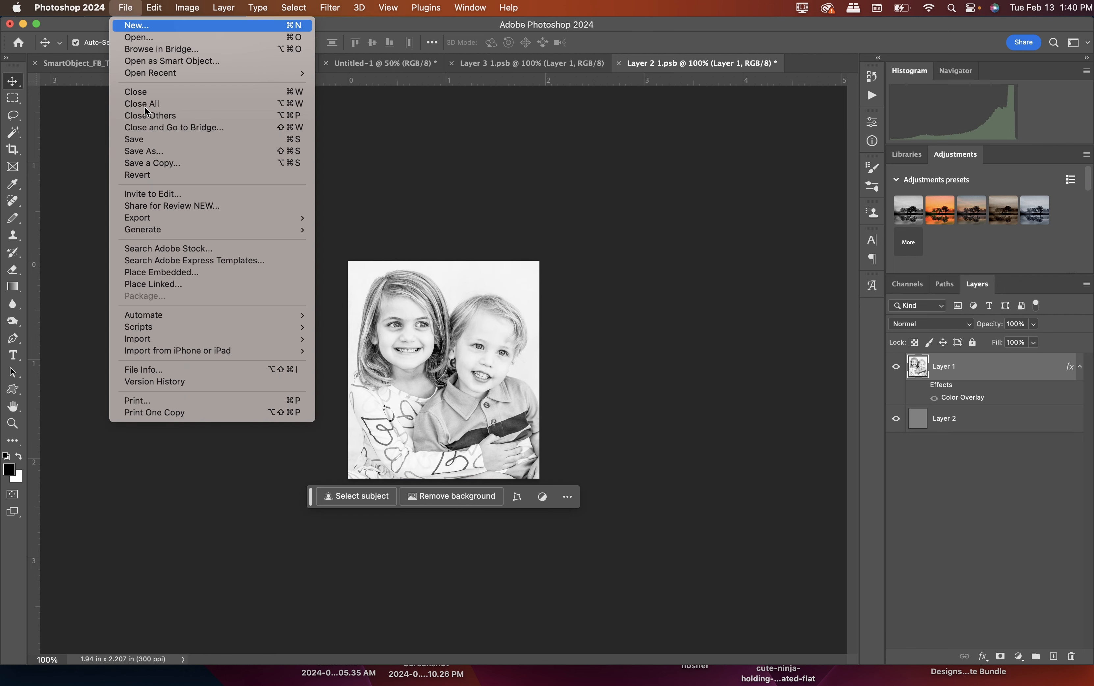
click(152, 145)
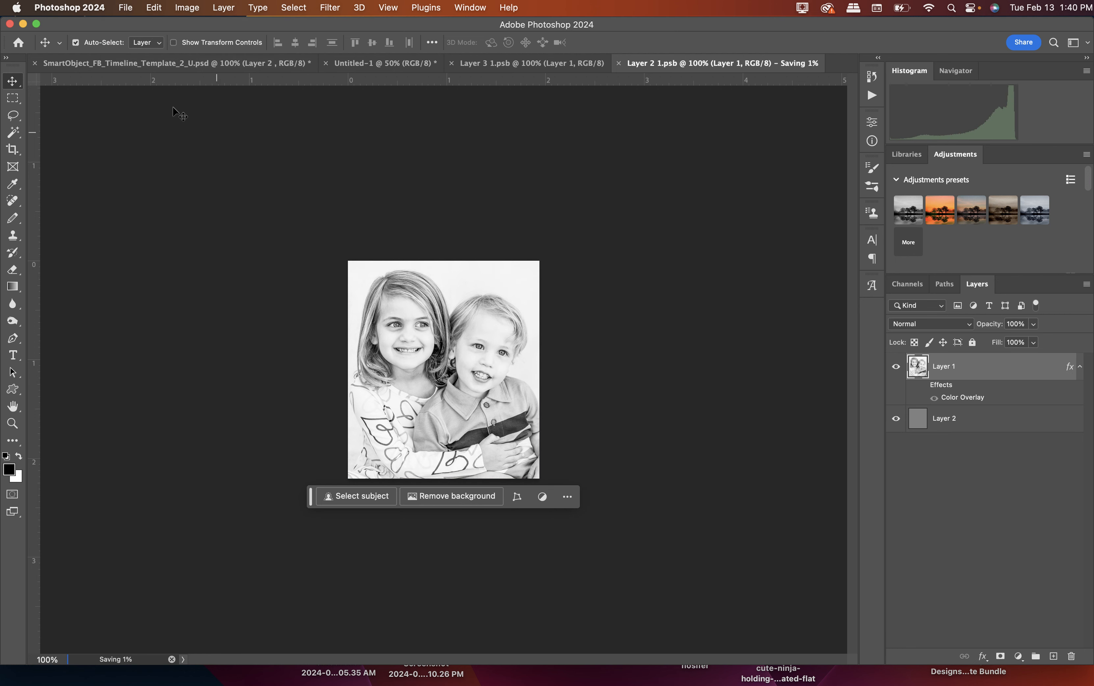
click(143, 64)
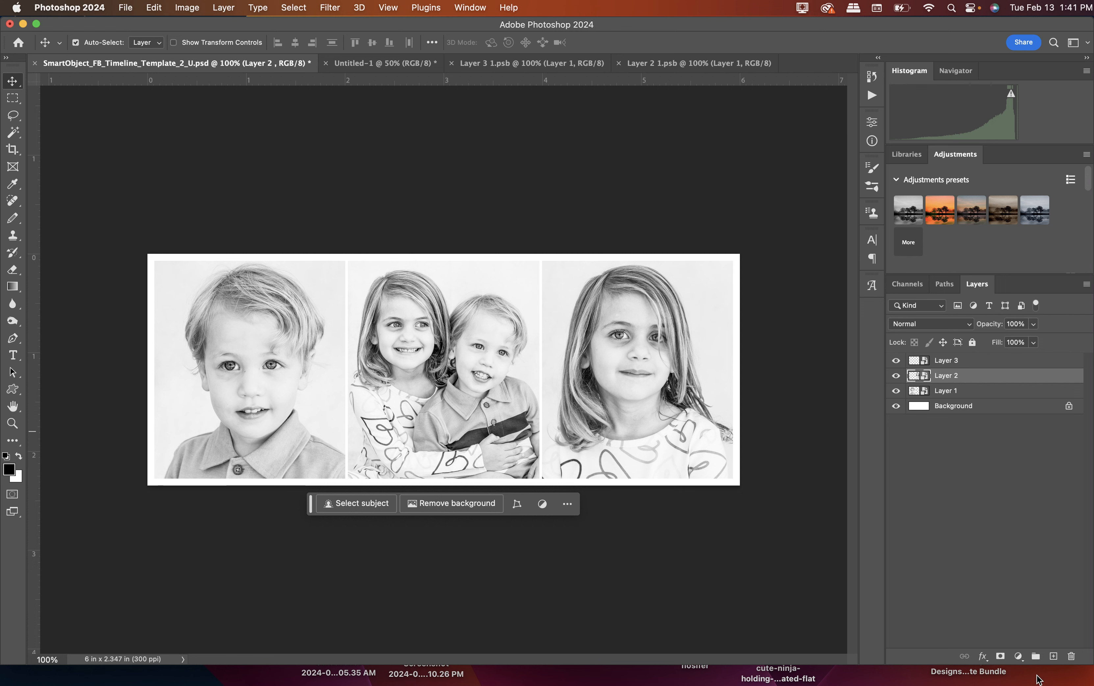
click(1073, 674)
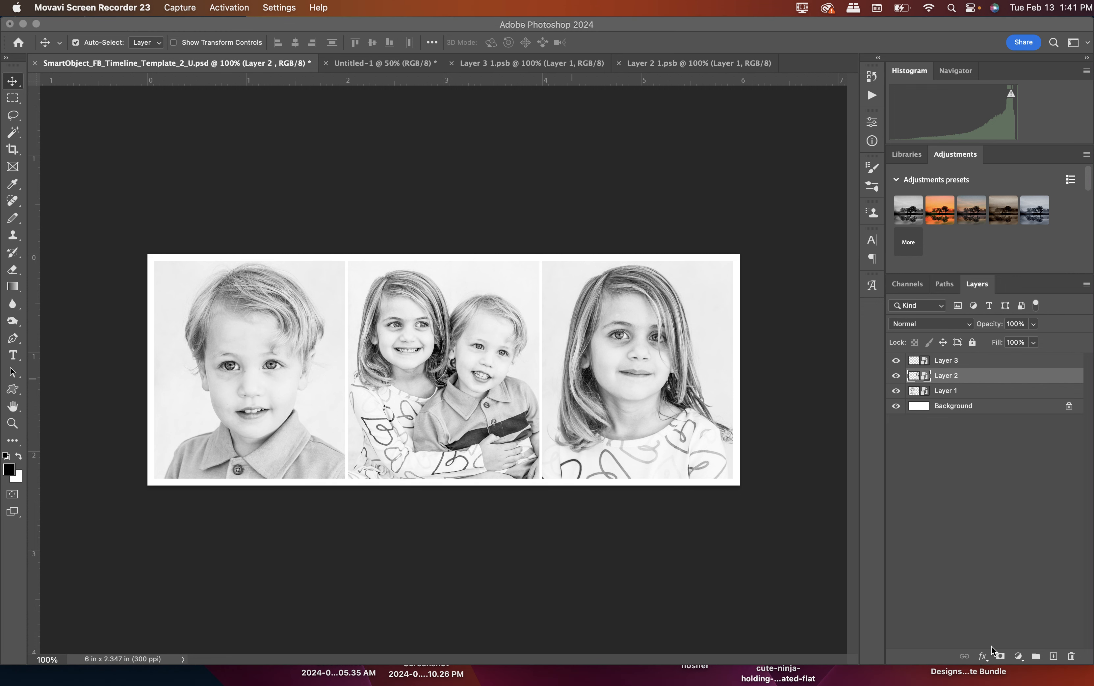